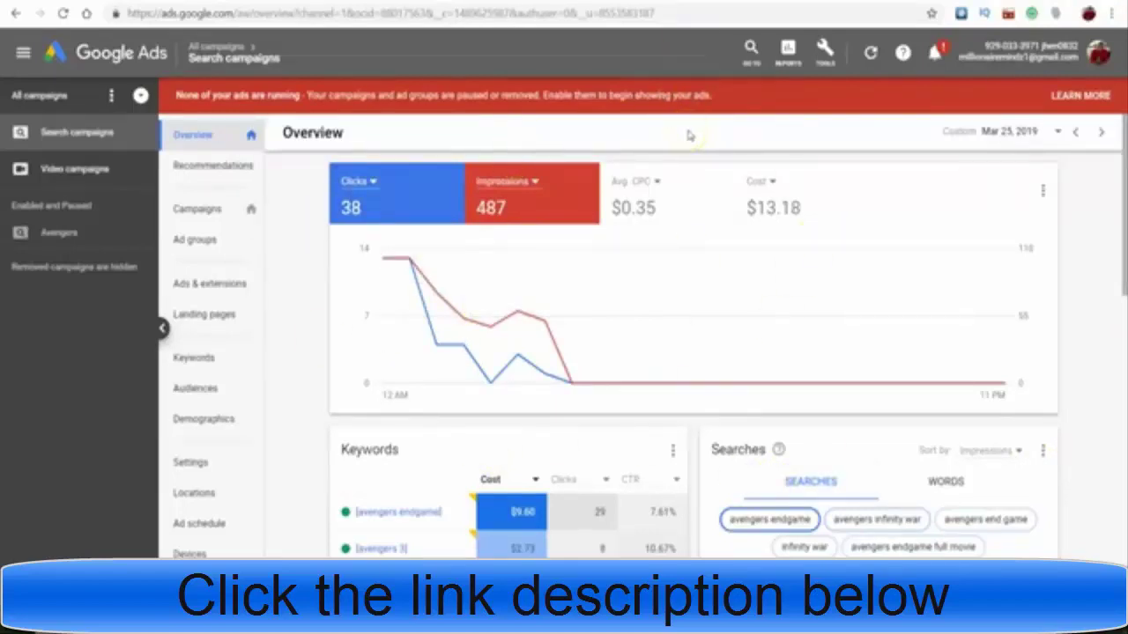
Scroll the Overview to Most-shown ads and open the Avengers EndGame ad preview's details.
left_click_drag(1116, 277, 1114, 360)
mouse_move(509, 331)
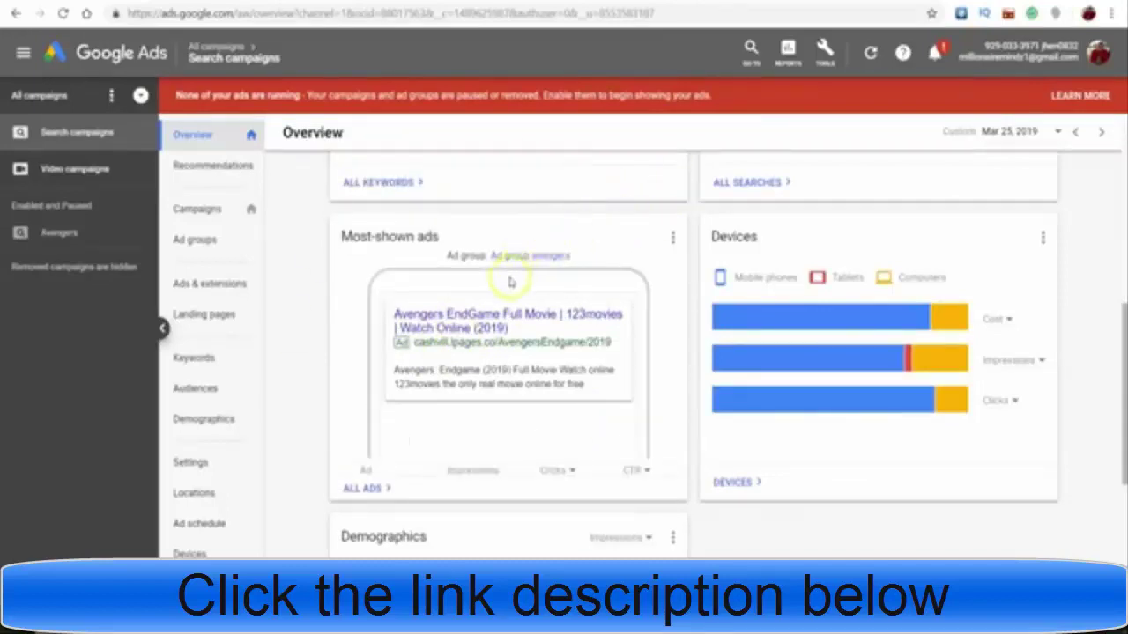
mouse_move(496, 284)
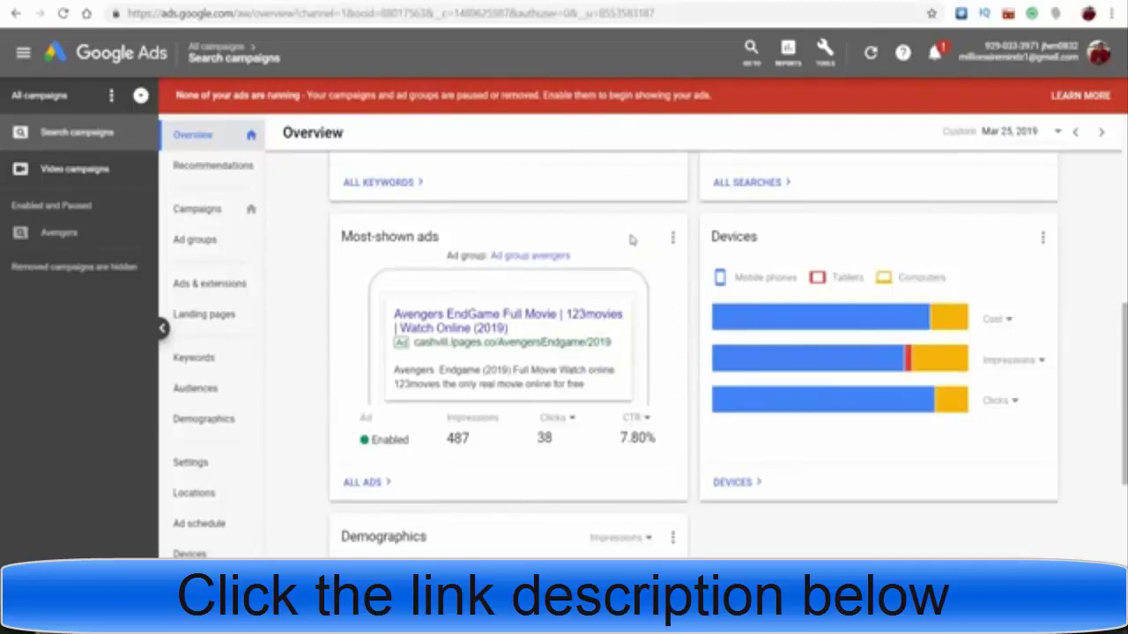
mouse_move(600, 309)
mouse_move(597, 448)
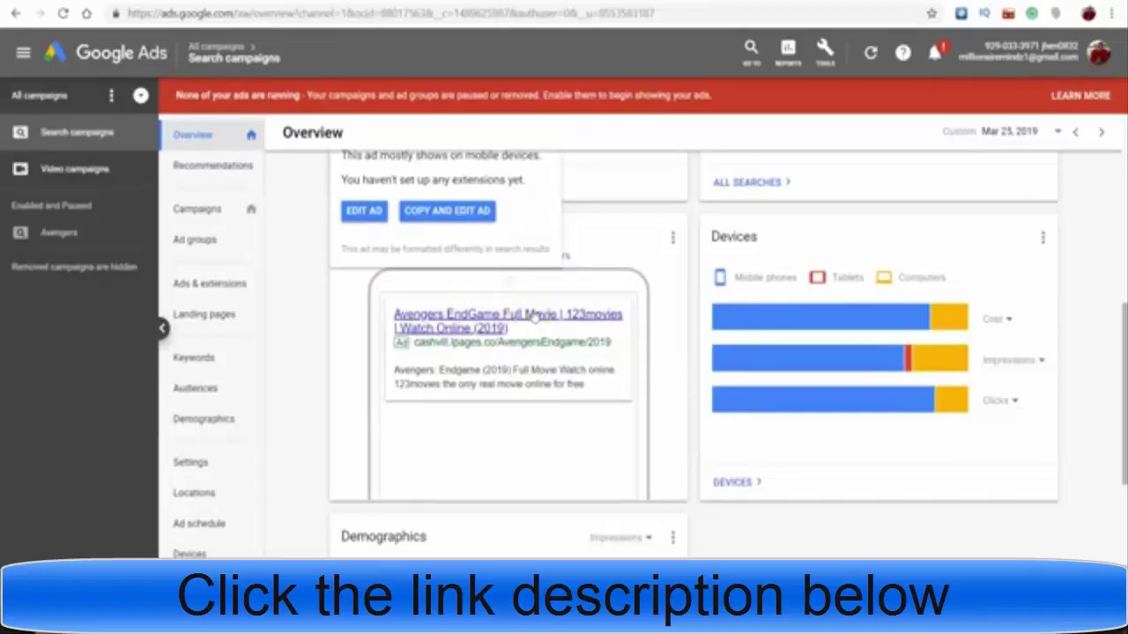
scroll(415, 229, "up", 6)
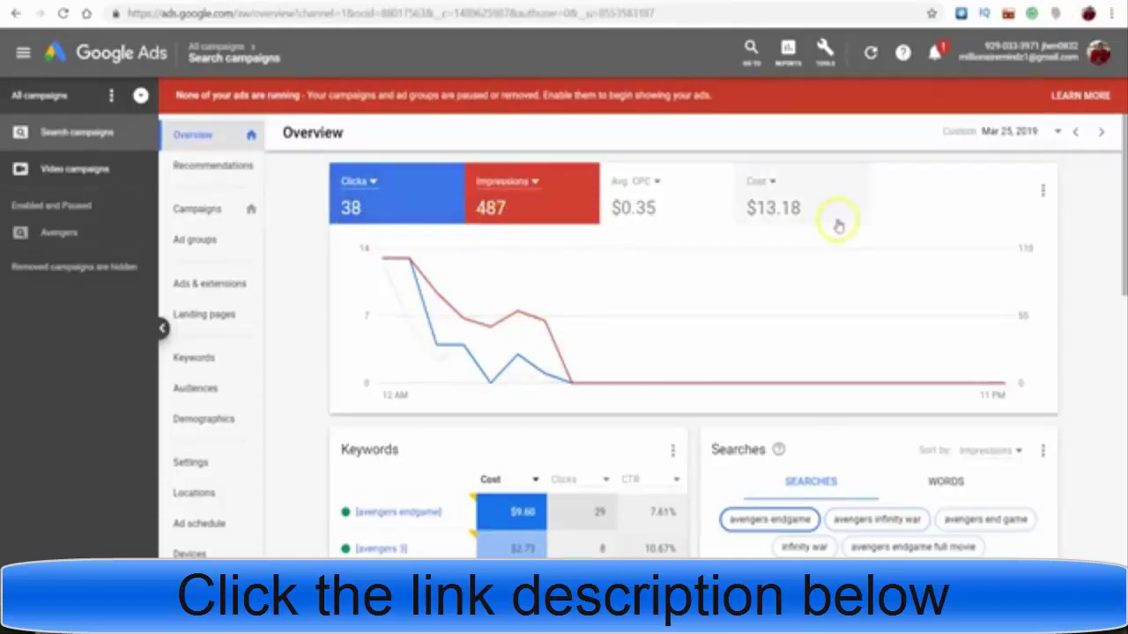
left_click_drag(1123, 245, 1111, 400)
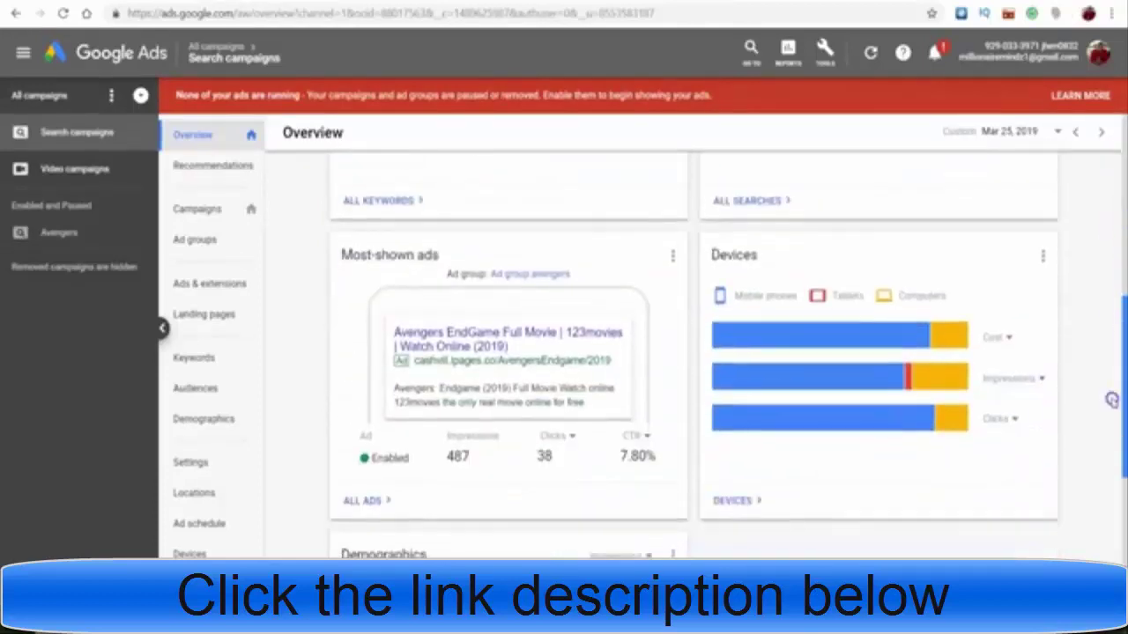
left_click(529, 370)
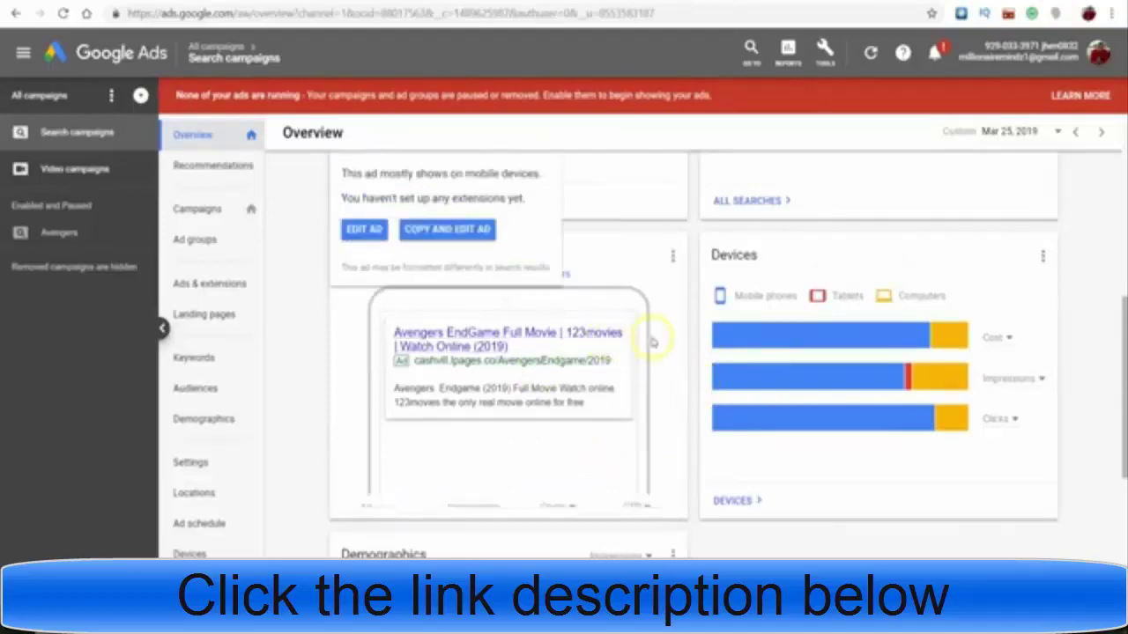
mouse_move(632, 372)
left_click(552, 341)
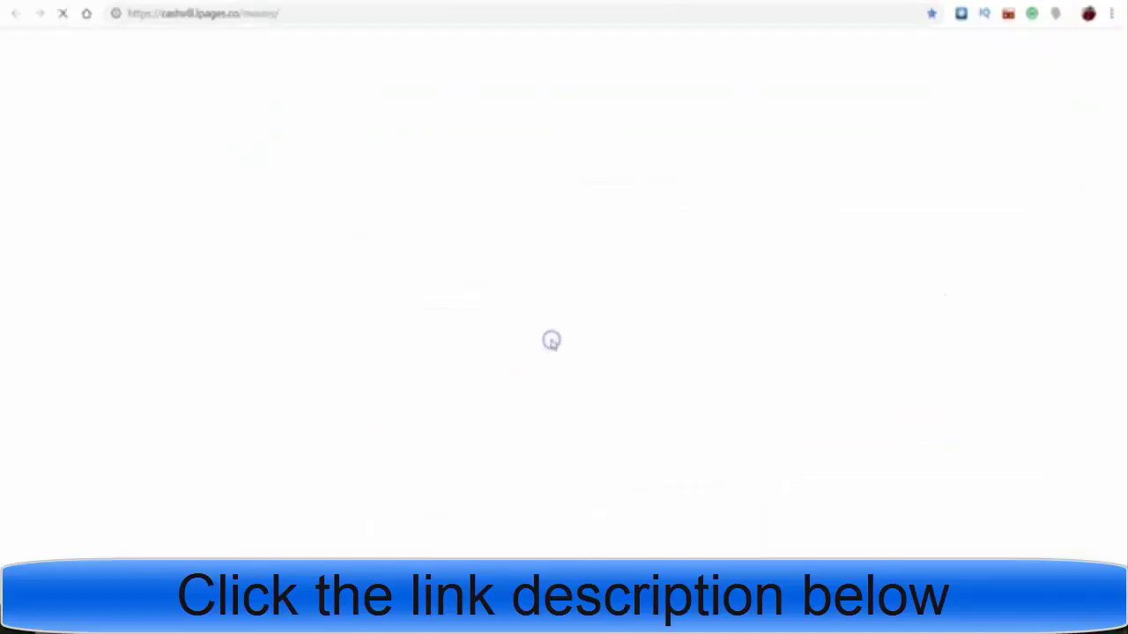
scroll(685, 266, "down", 5)
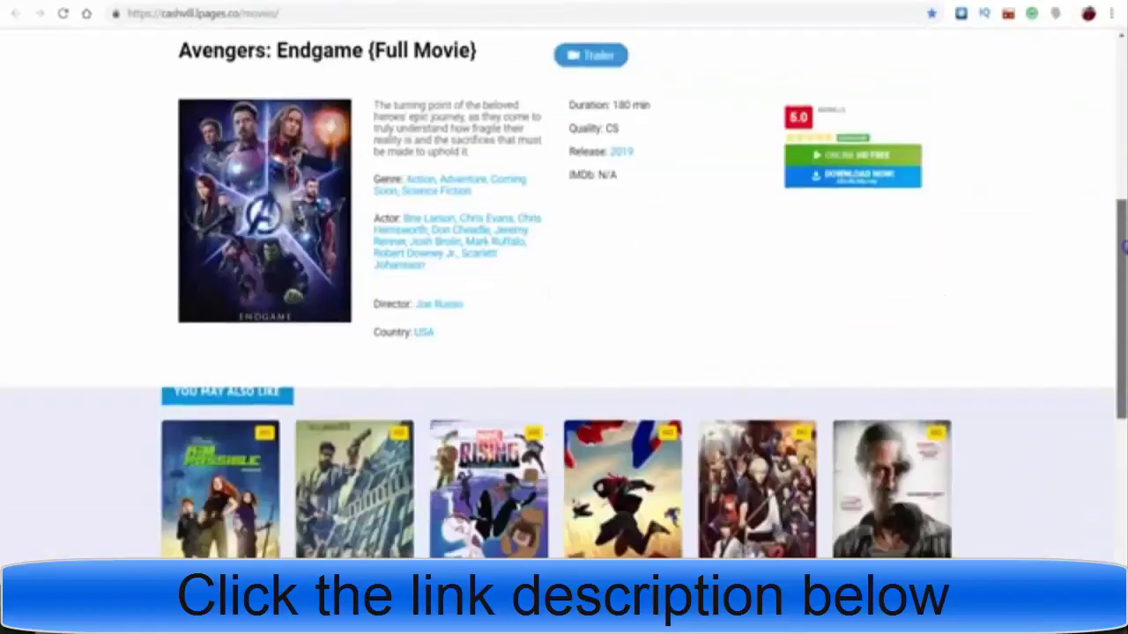
scroll(561, 171, "up", 5)
left_click(565, 167)
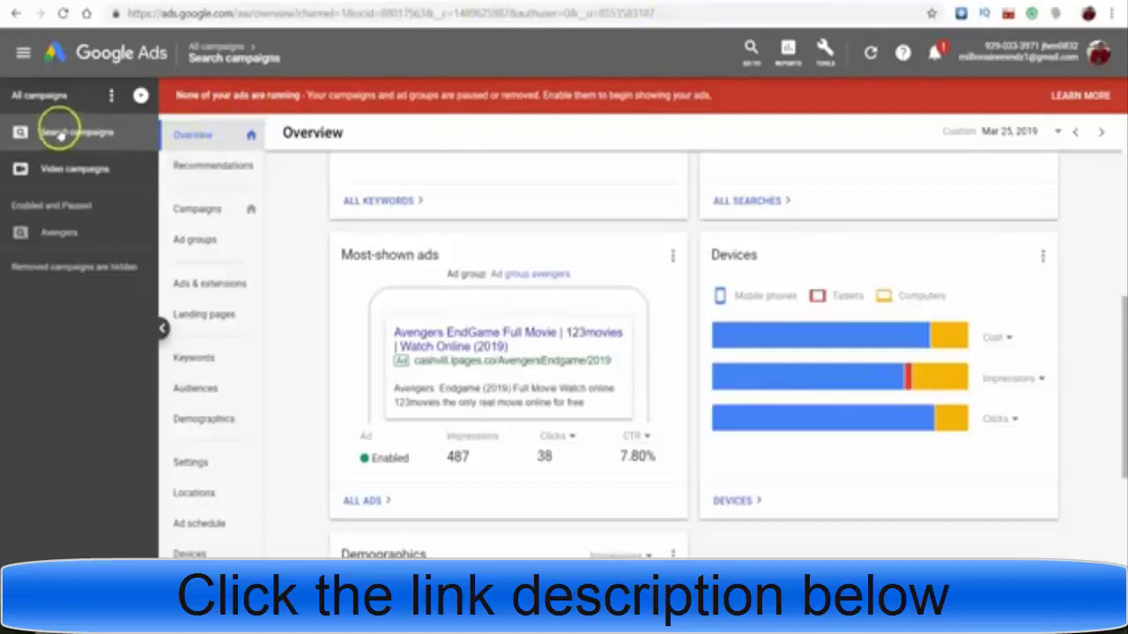
Go from All campaigns to the Search campaigns table showing the paused Avengers campaign.
left_click(61, 102)
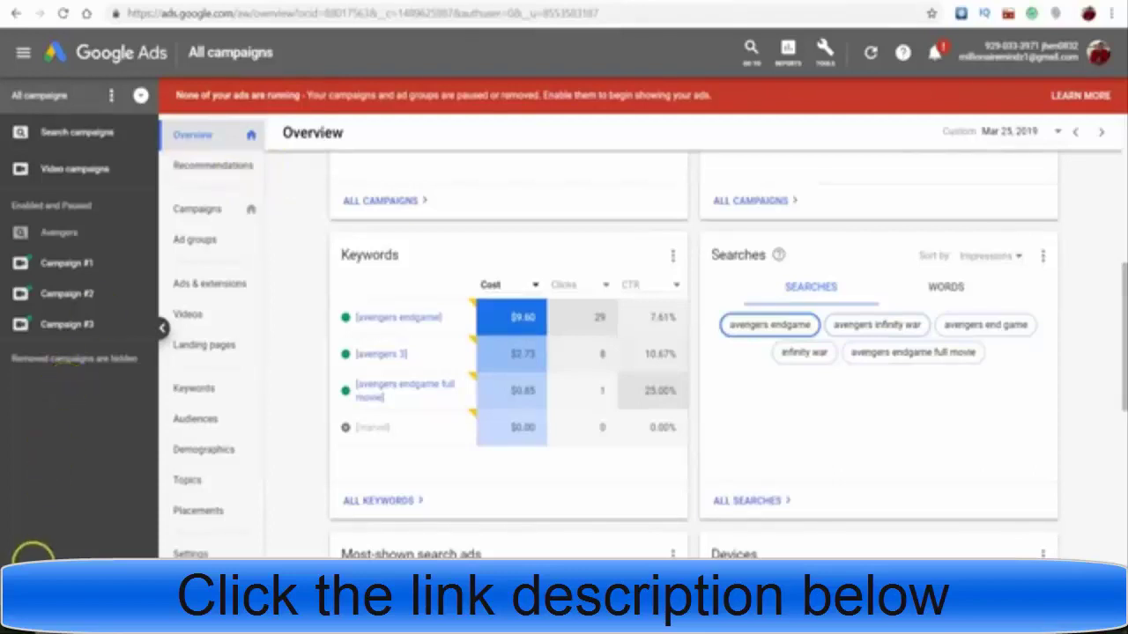
left_click(77, 132)
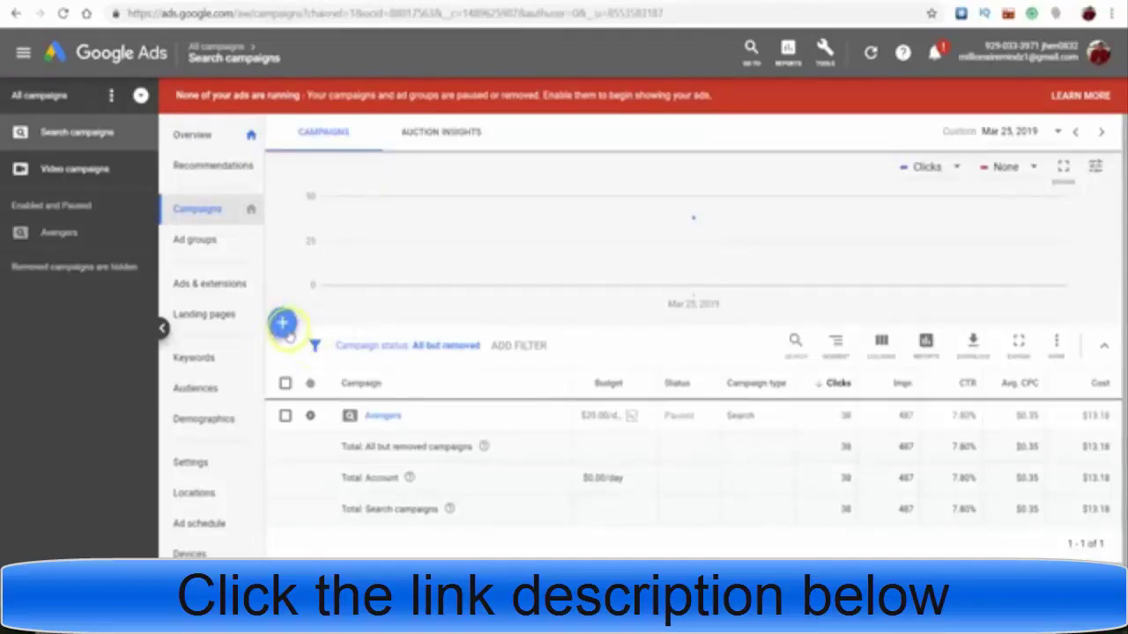
Add a brand-new campaign from the + button above the campaigns table.
left_click(283, 326)
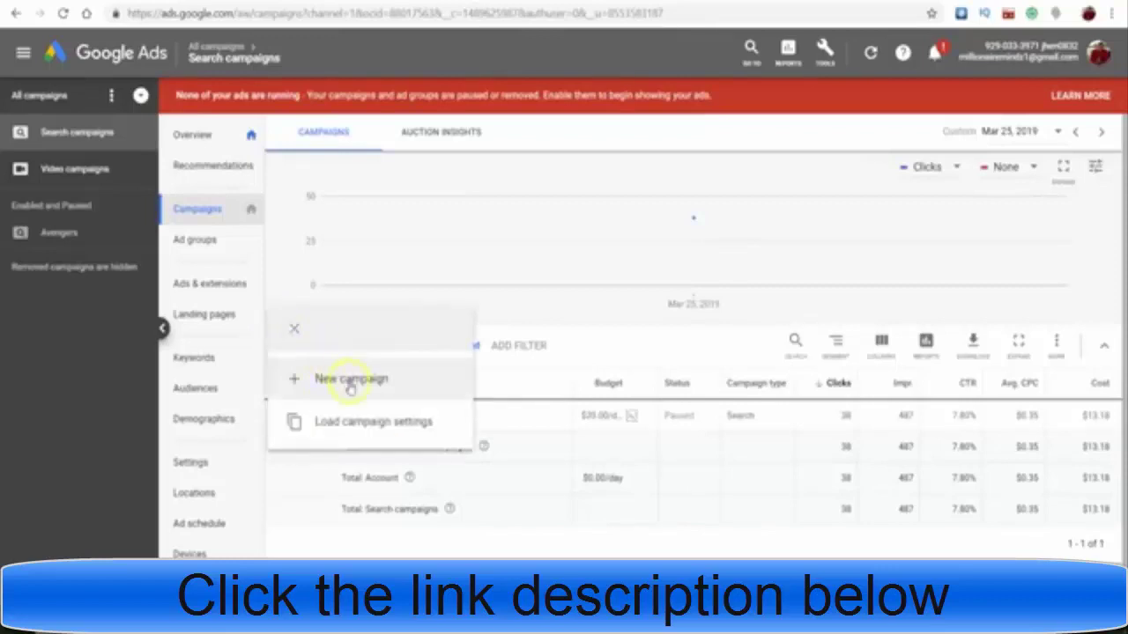
left_click(346, 380)
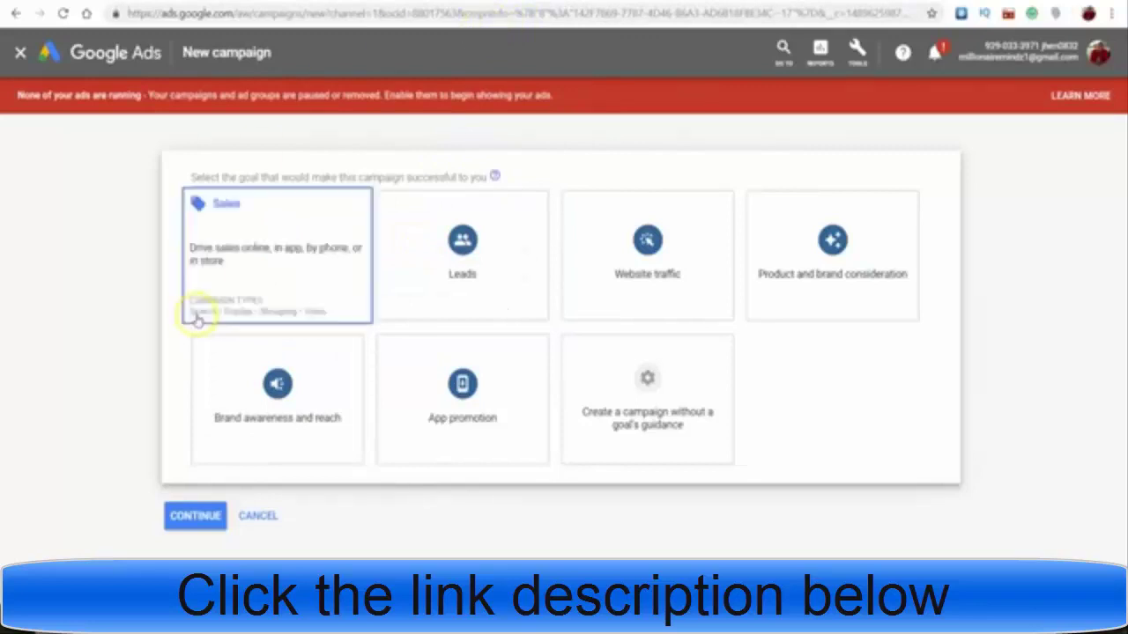
Choose the Website traffic goal and the Search campaign type, then continue to settings.
left_click(640, 264)
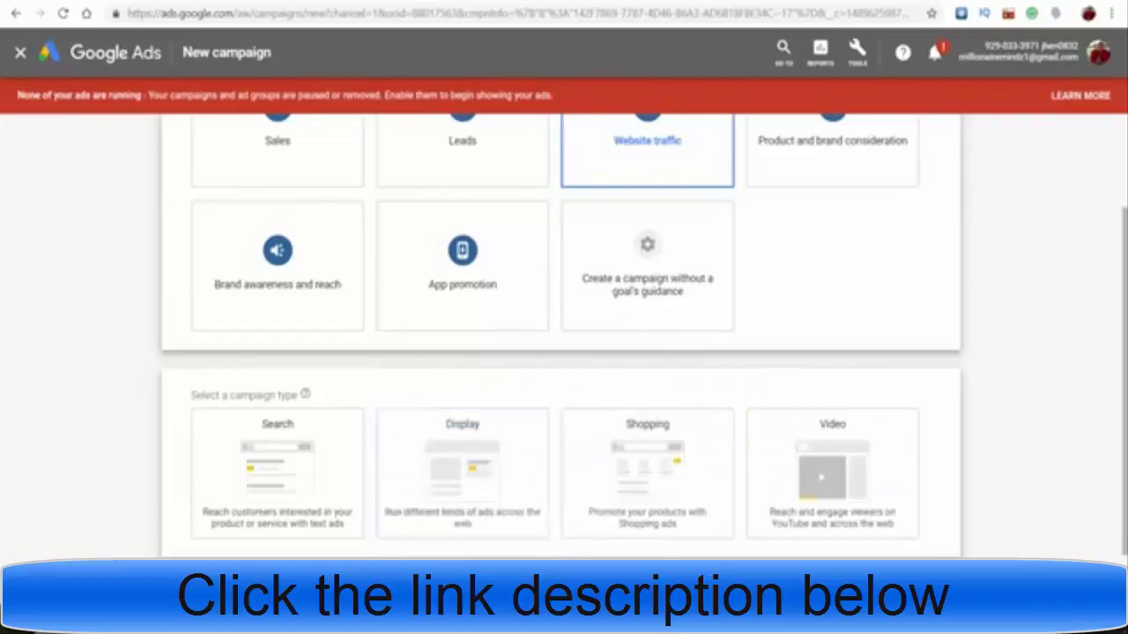
left_click(276, 487)
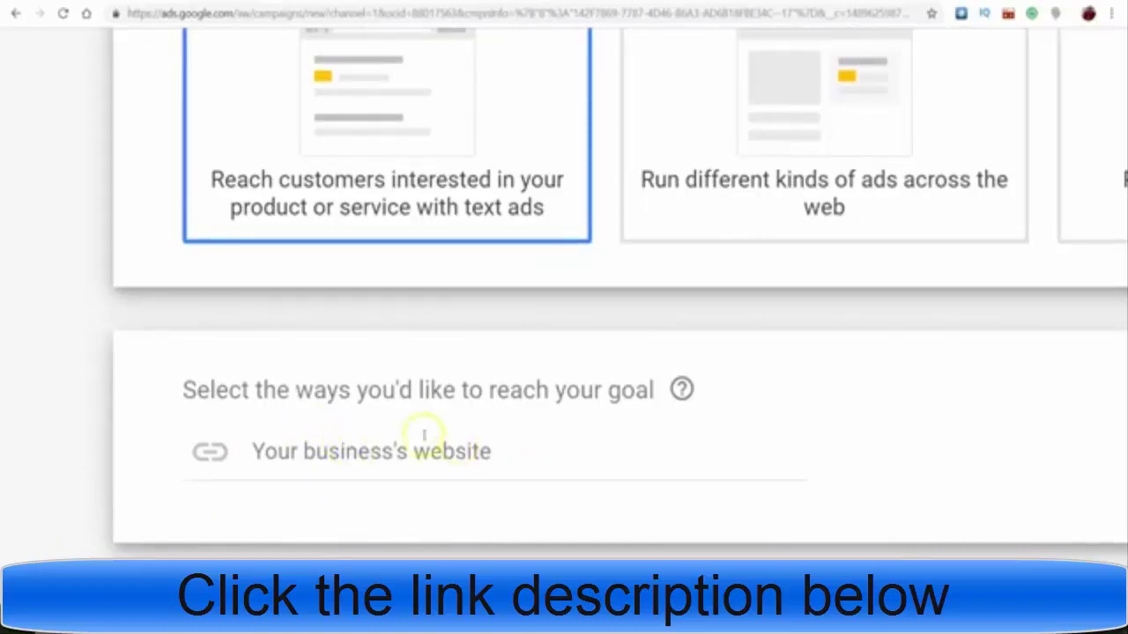
scroll(463, 408, "down", 1)
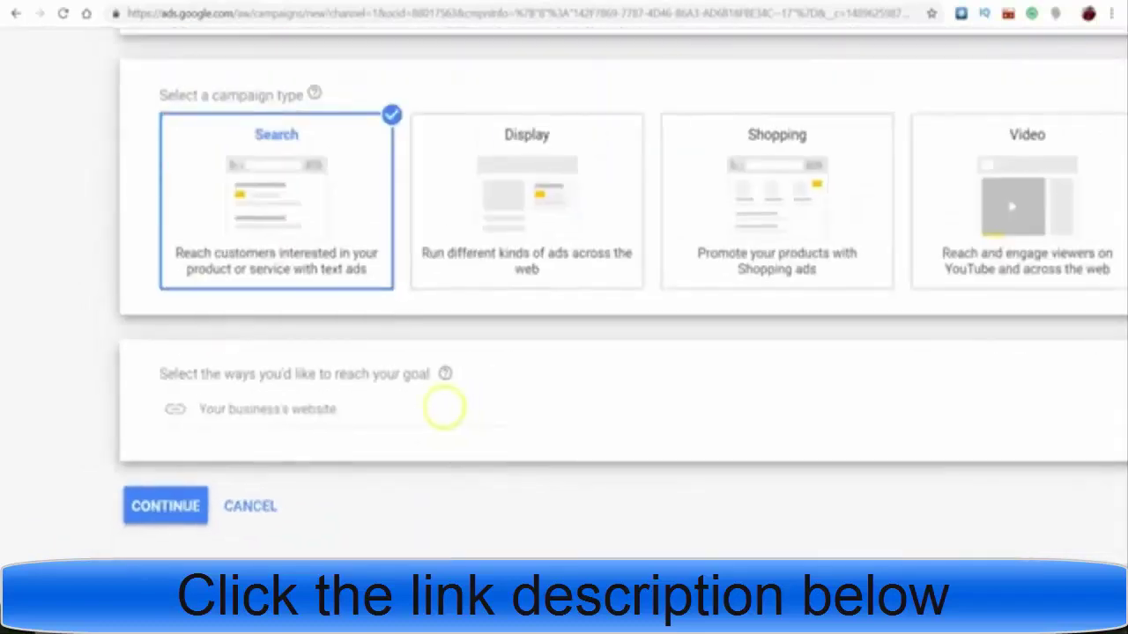
left_click(148, 525)
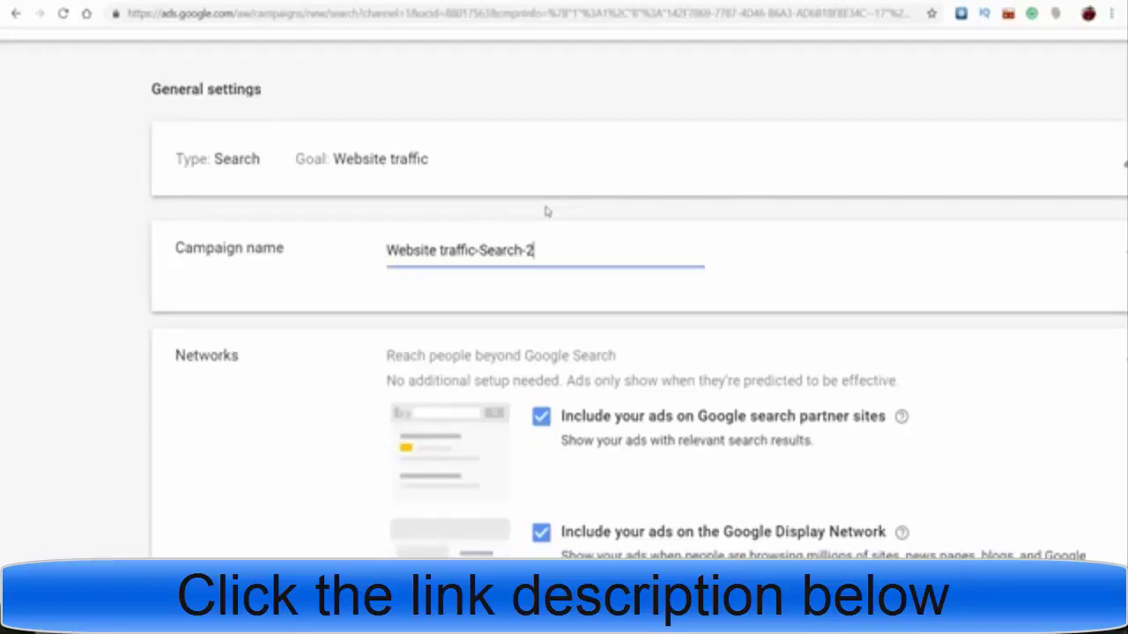
Select and delete the default campaign name Website traffic-Search-2.
left_click(543, 241)
left_click(502, 251)
left_click_drag(536, 251, 317, 241)
key("BackSpace")
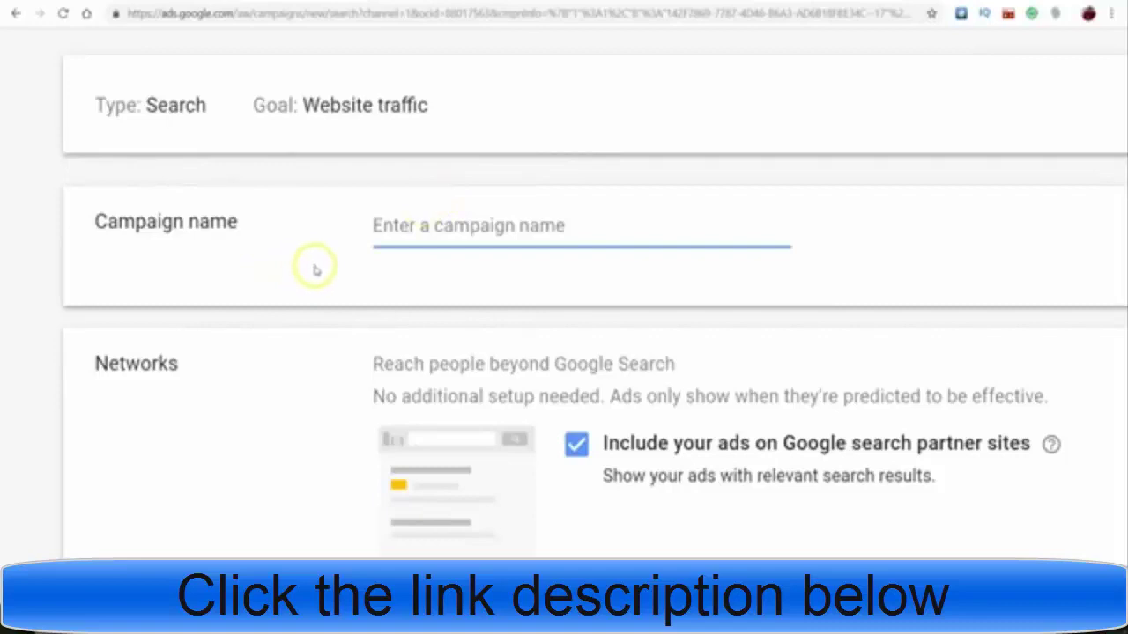
Zoom the page out to see more settings and start retyping the campaign name.
left_click(419, 236)
scroll(483, 279, "down", 3)
key("ctrl+minus")
key("ctrl+minus")
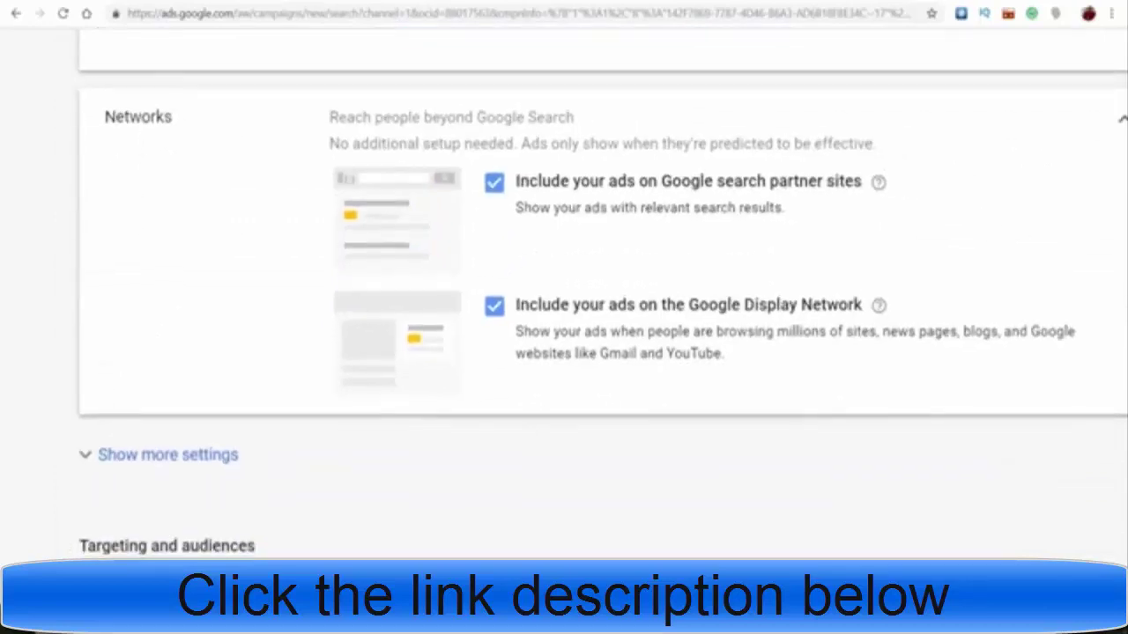
scroll(564, 291, "down", 2)
key("ctrl+minus")
key("ctrl+minus")
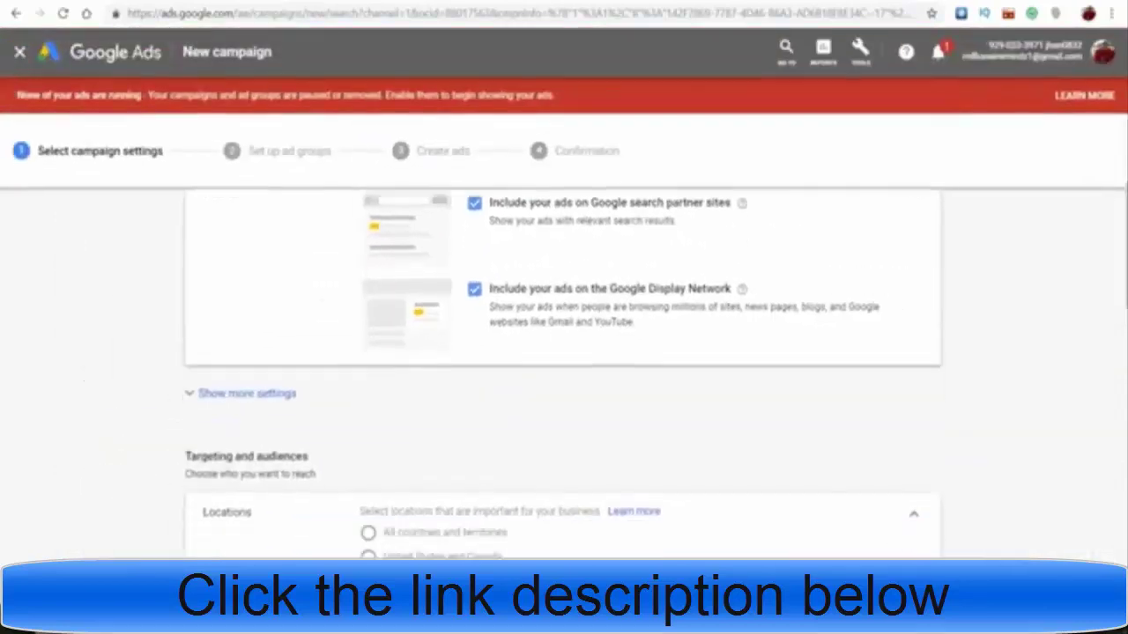
scroll(564, 353, "down", 3)
scroll(564, 353, "up", 6)
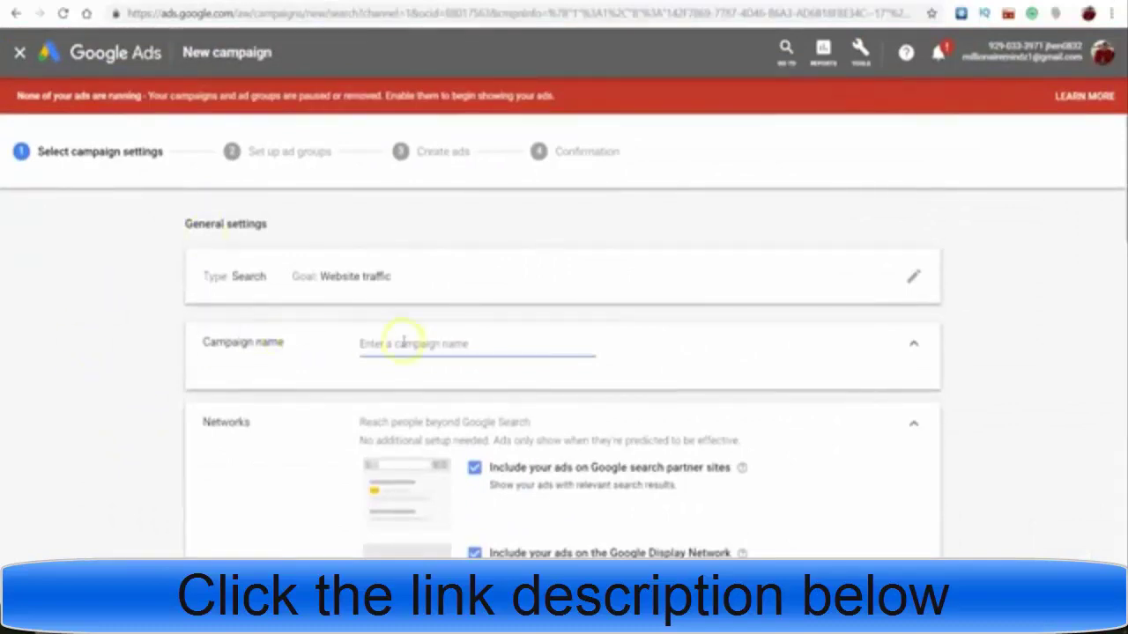
type("a")
key("BackSpace")
key("BackSpace")
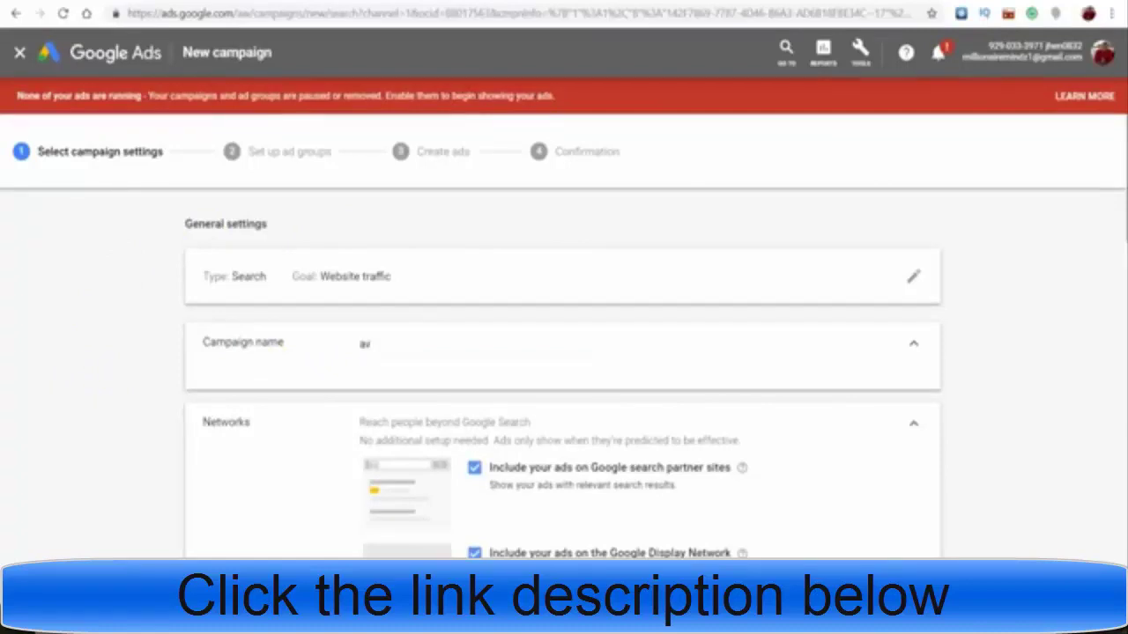
left_click(387, 342)
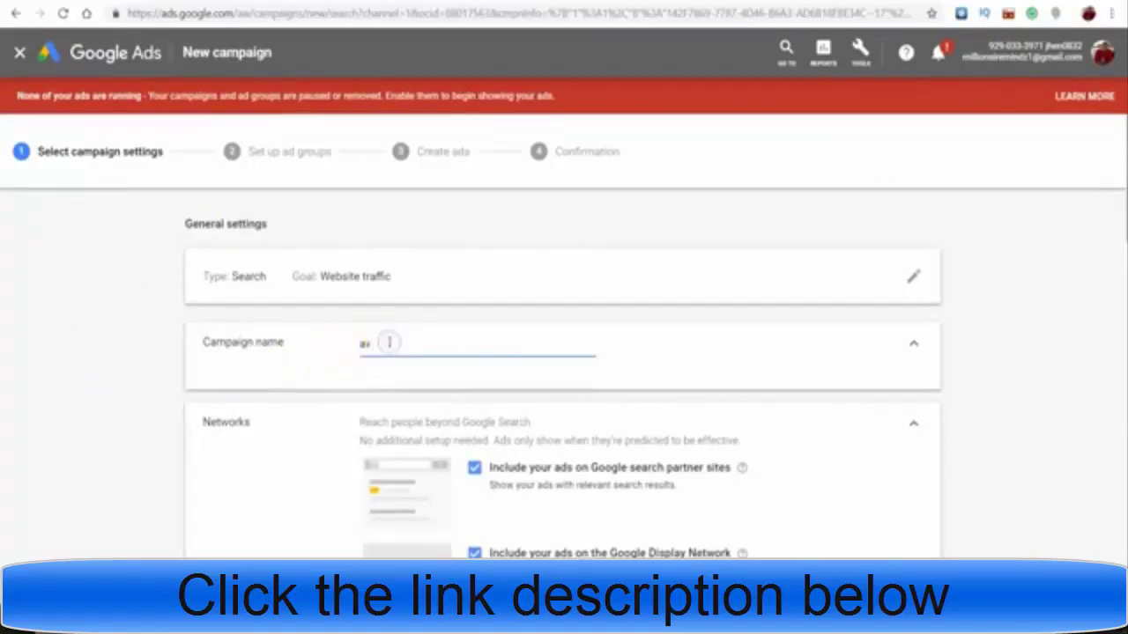
key("BackSpace")
key("BackSpace")
Continue the campaign name, then expand Location options under Targeting and audiences.
type("ga")
scroll(388, 342, "down", 3)
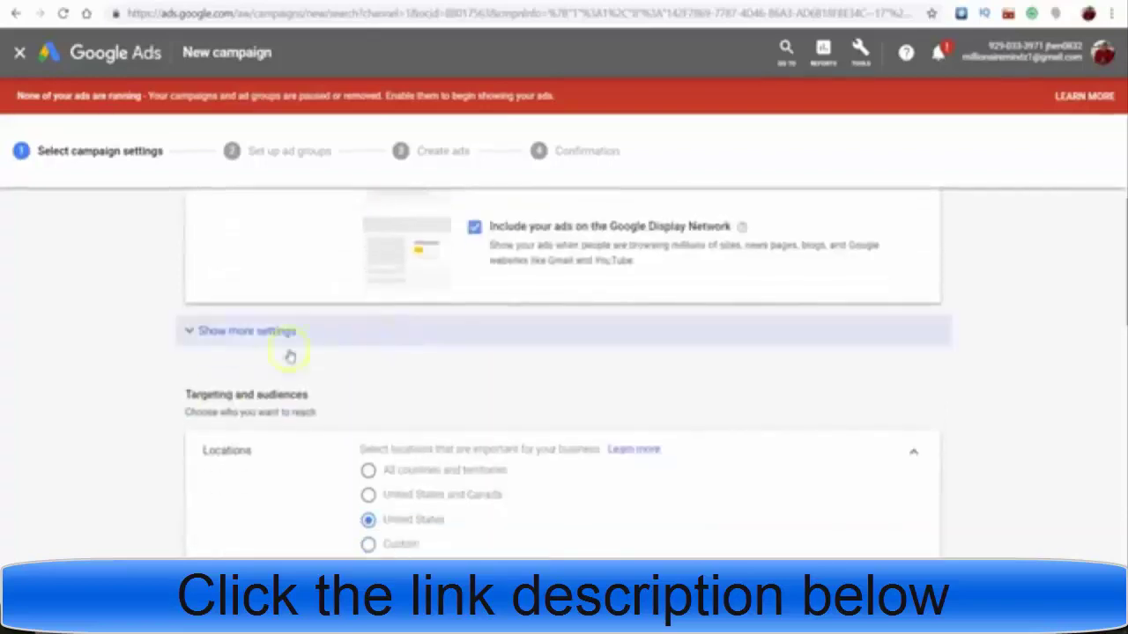
scroll(428, 360, "down", 2)
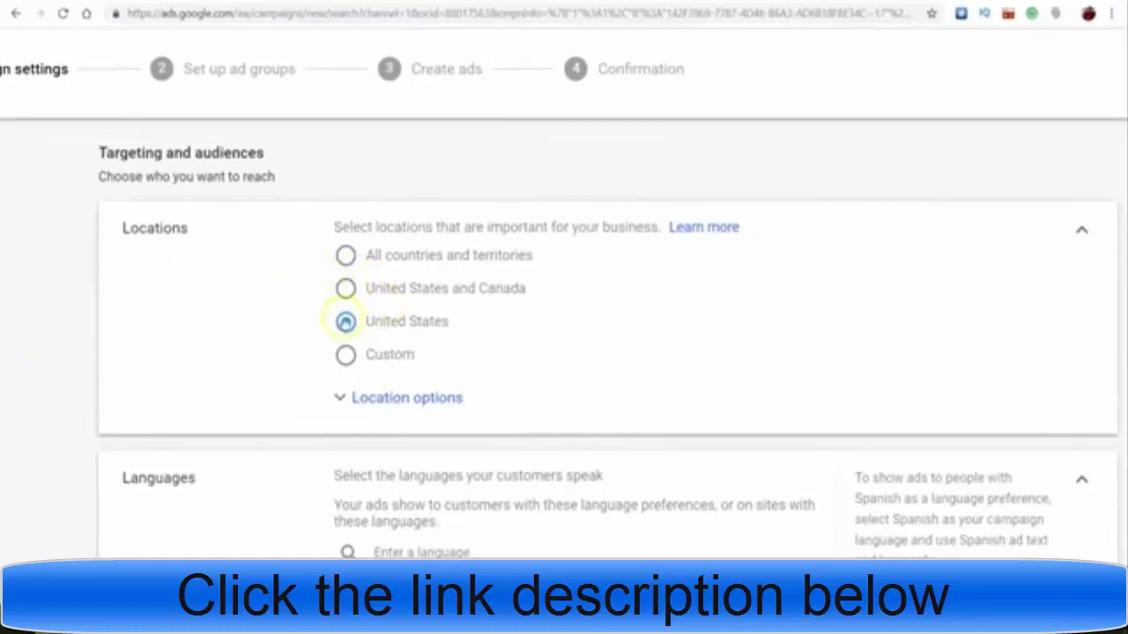
left_click(394, 396)
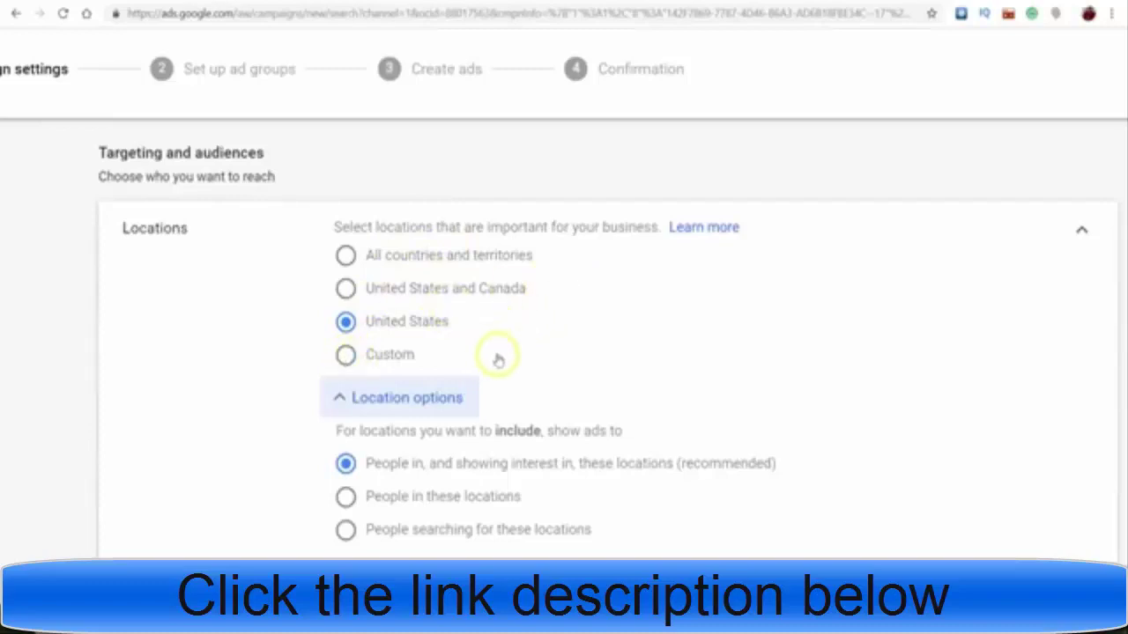
scroll(541, 357, "down", 2)
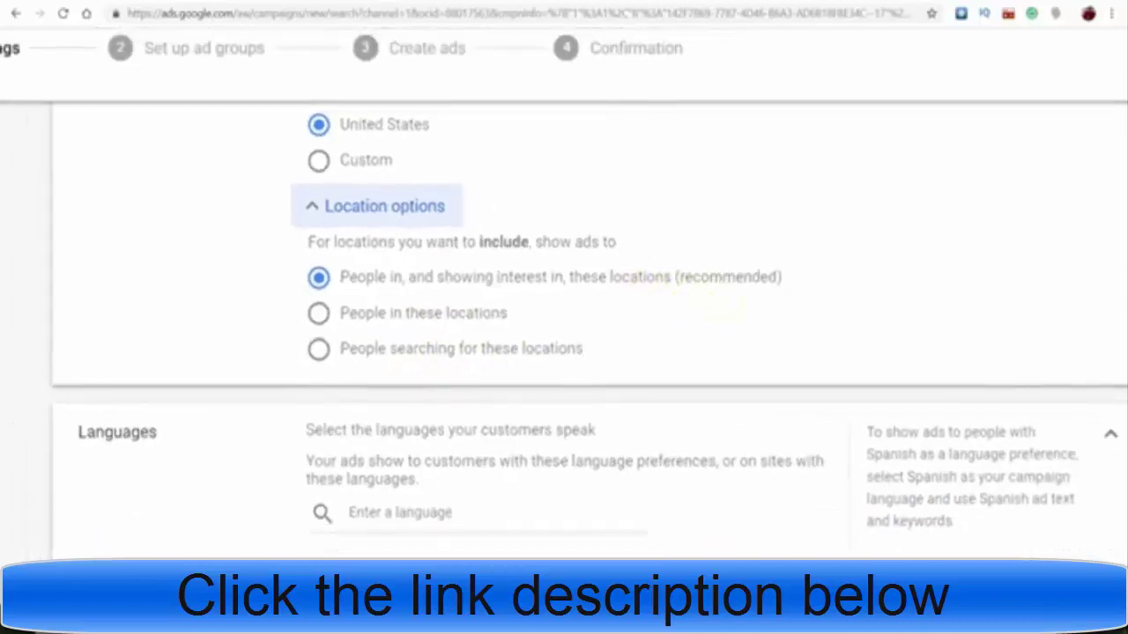
scroll(573, 310, "down", 2)
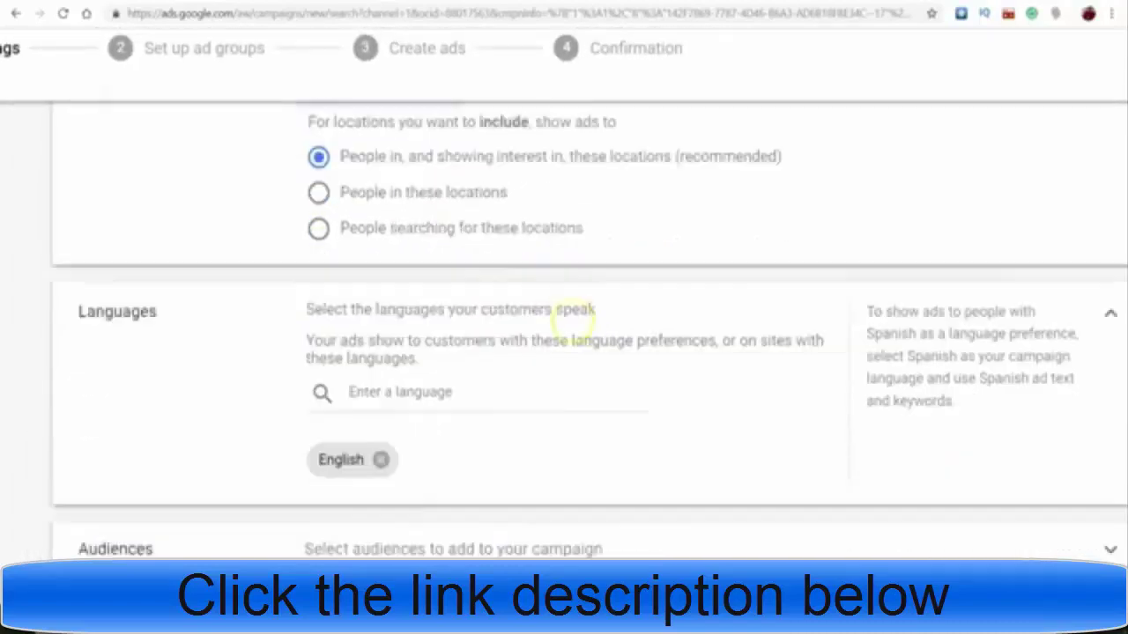
scroll(574, 310, "down", 4)
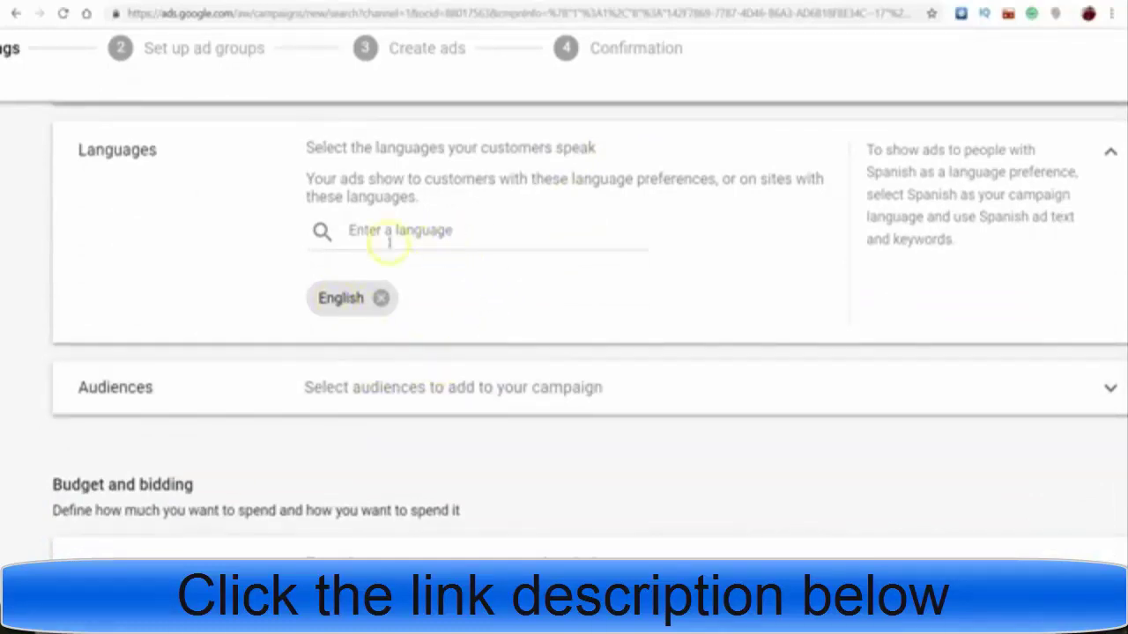
scroll(516, 254, "down", 1)
scroll(513, 247, "up", 2)
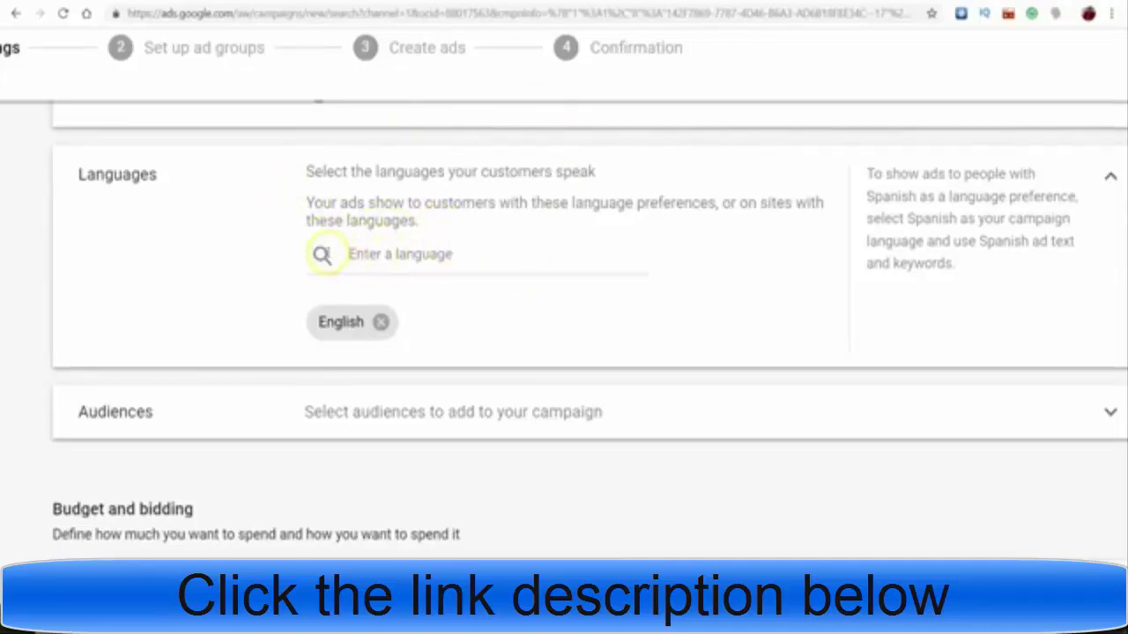
scroll(321, 254, "down", 4)
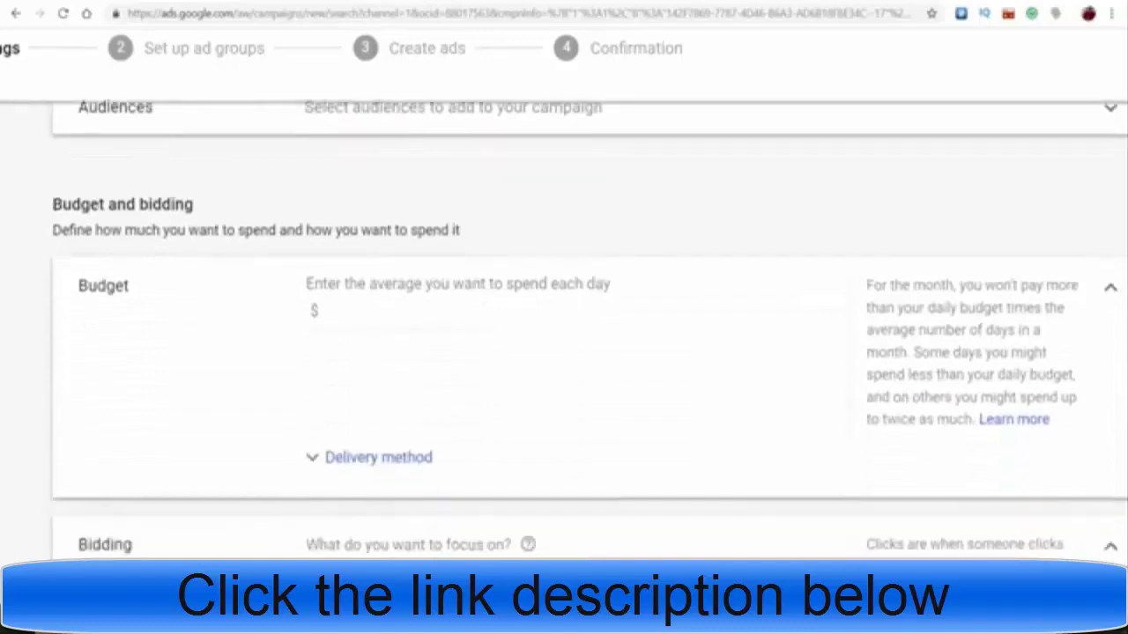
Enter a $20 average daily budget and choose Accelerated as the delivery method.
left_click(354, 309)
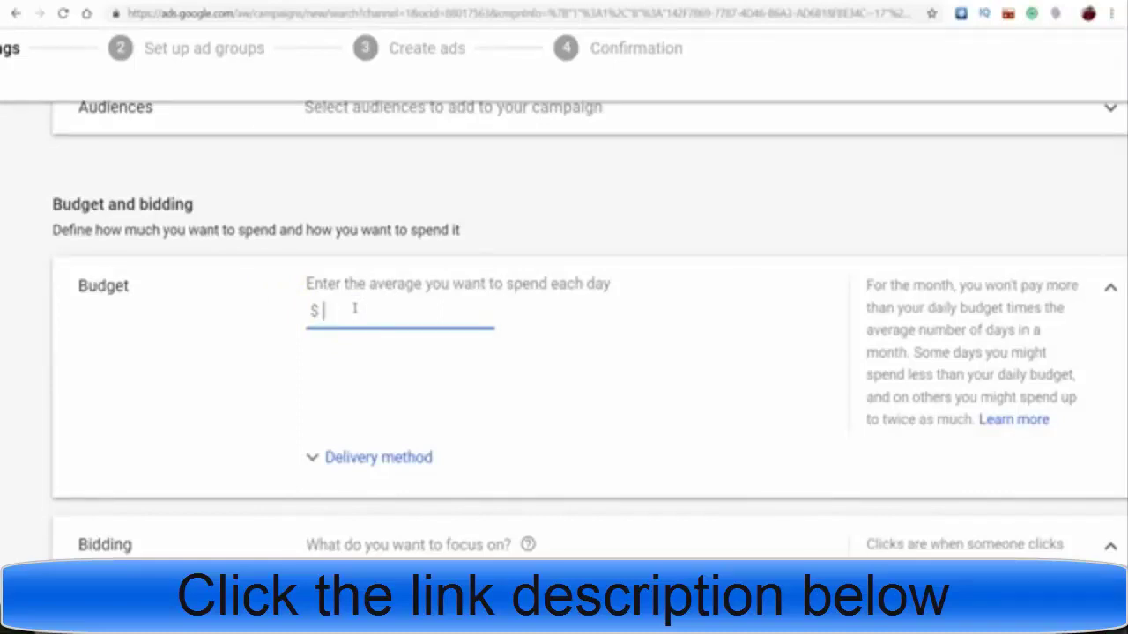
type("20\\\\\\")
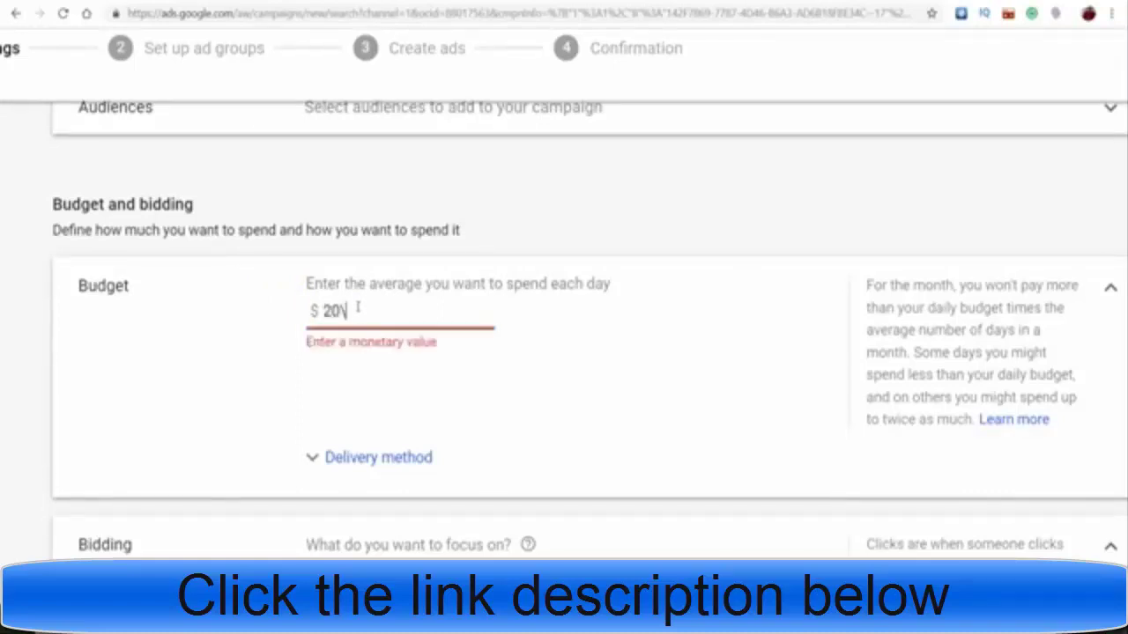
key("BackSpace")
key("BackSpace")
key("BackSpace")
key("BackSpace")
key("BackSpace")
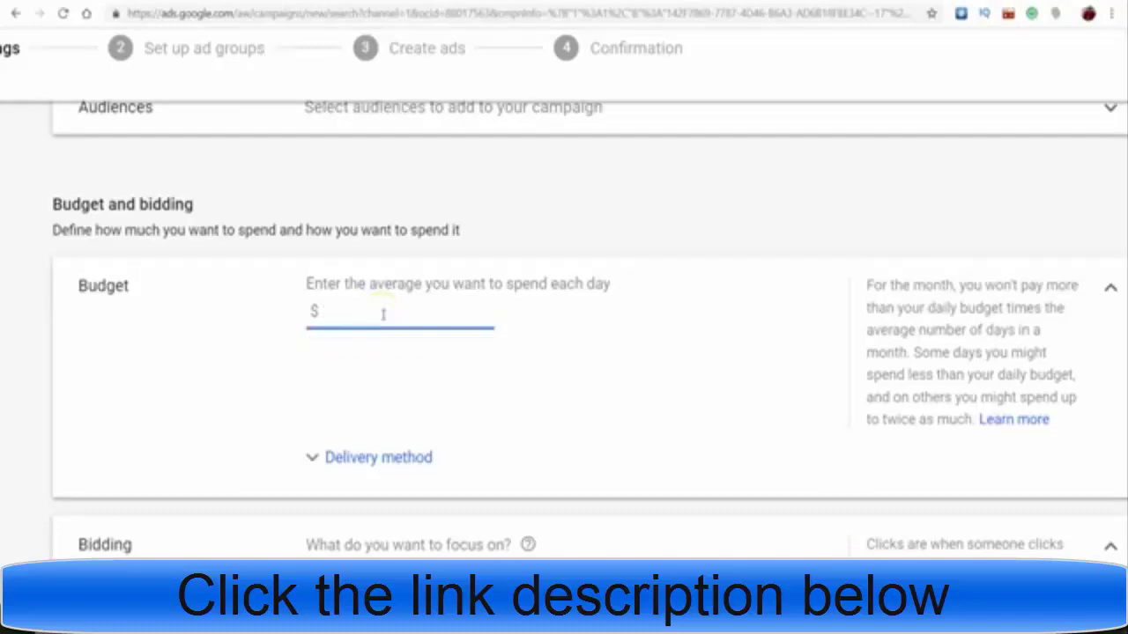
left_click(351, 464)
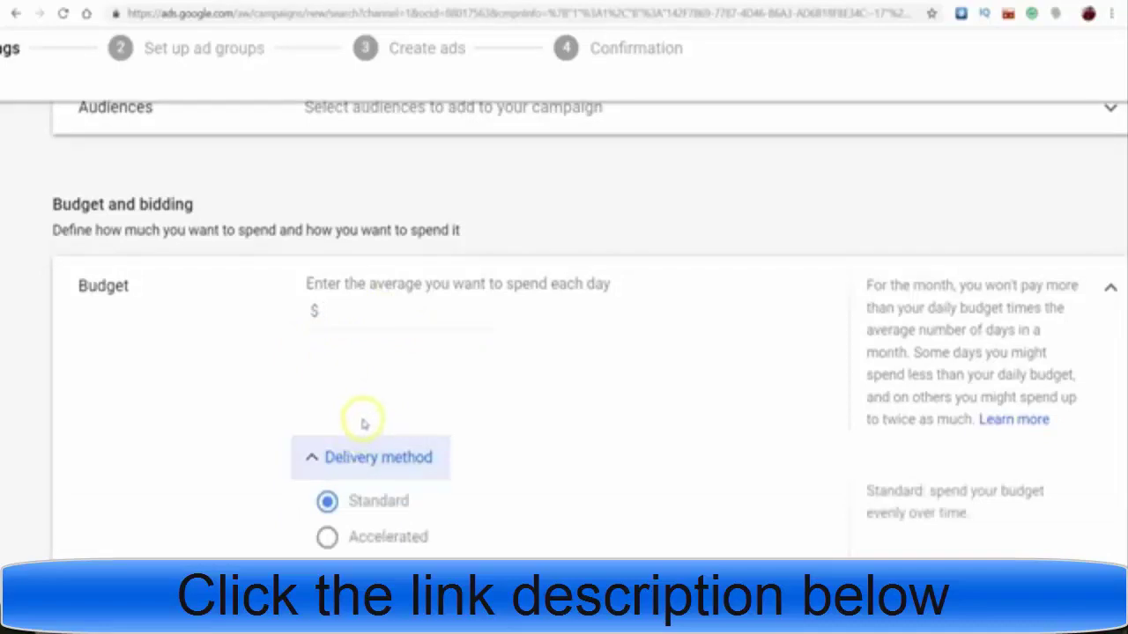
left_click(350, 501)
left_click(327, 536)
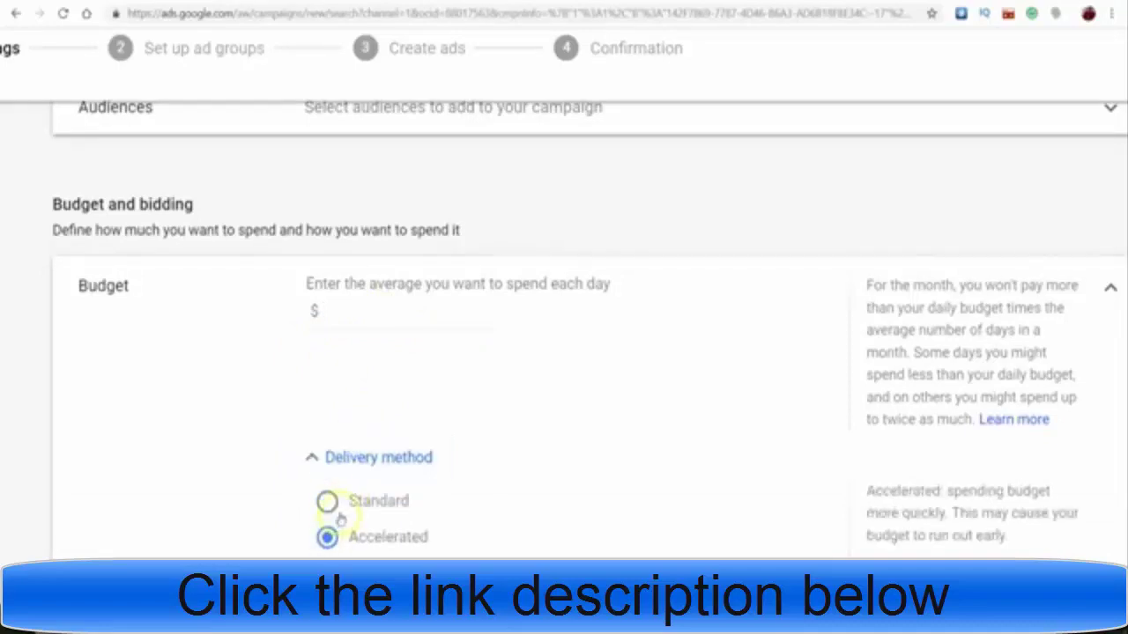
left_click(333, 460)
left_click(333, 460)
left_click(378, 328)
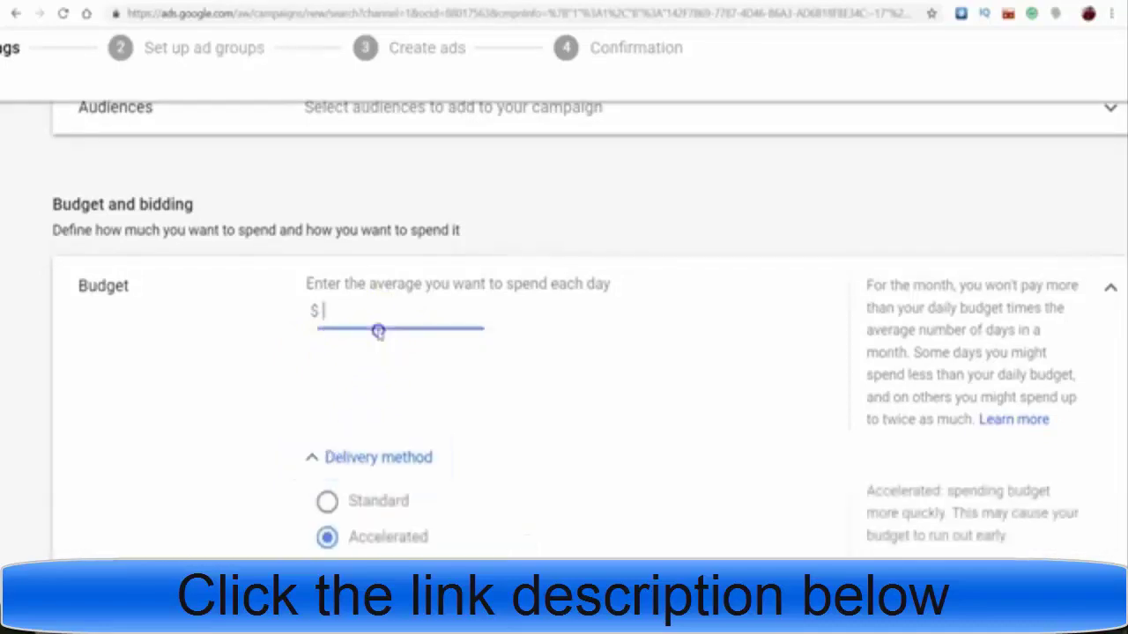
type("20")
scroll(389, 340, "down", 2)
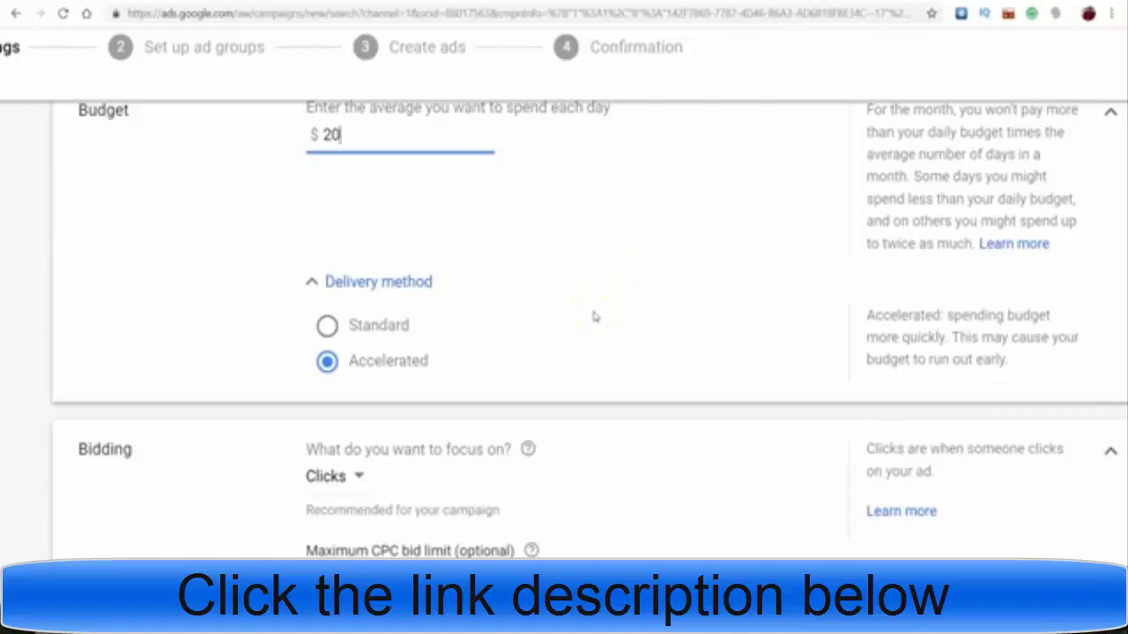
Keep Clicks as the focus and pick Maximize clicks directly as the bid strategy.
scroll(594, 317, "down", 3)
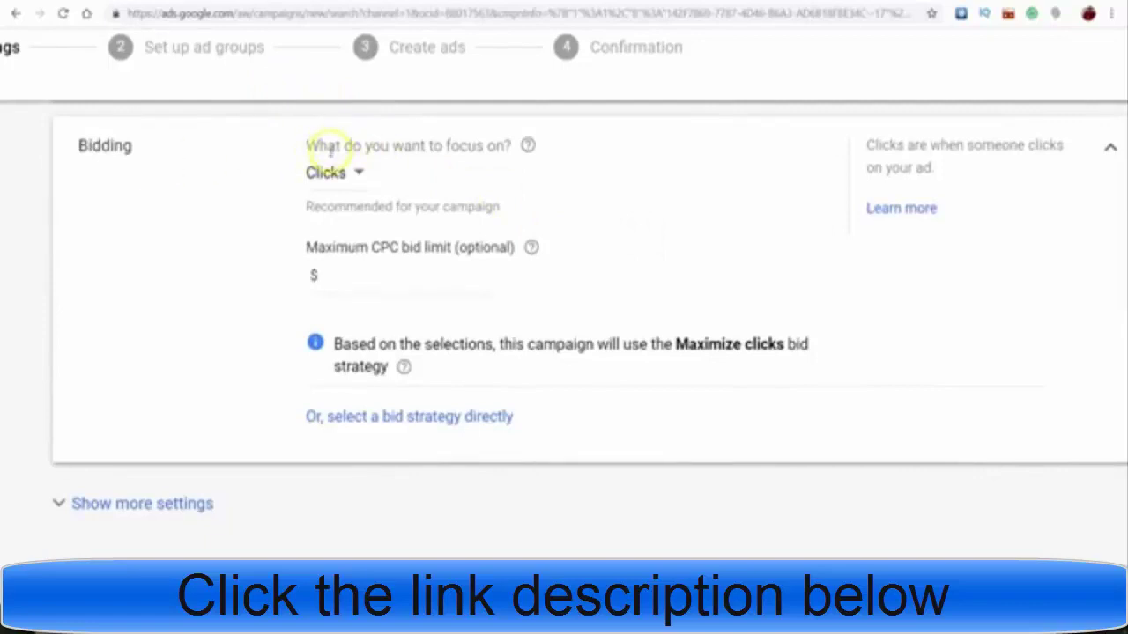
left_click(366, 175)
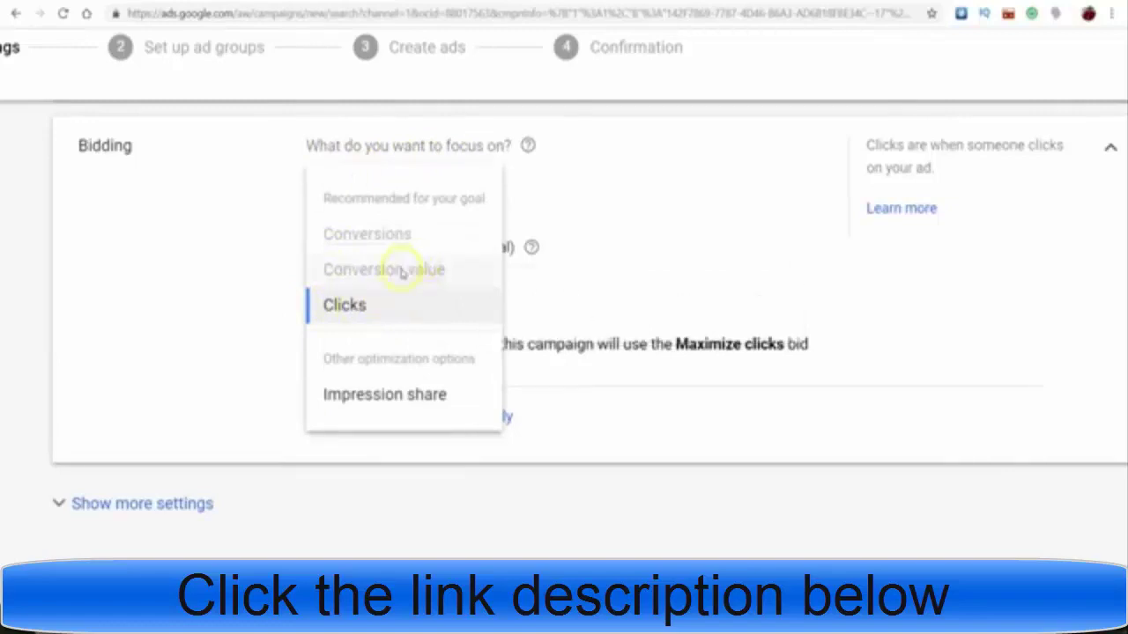
left_click(387, 305)
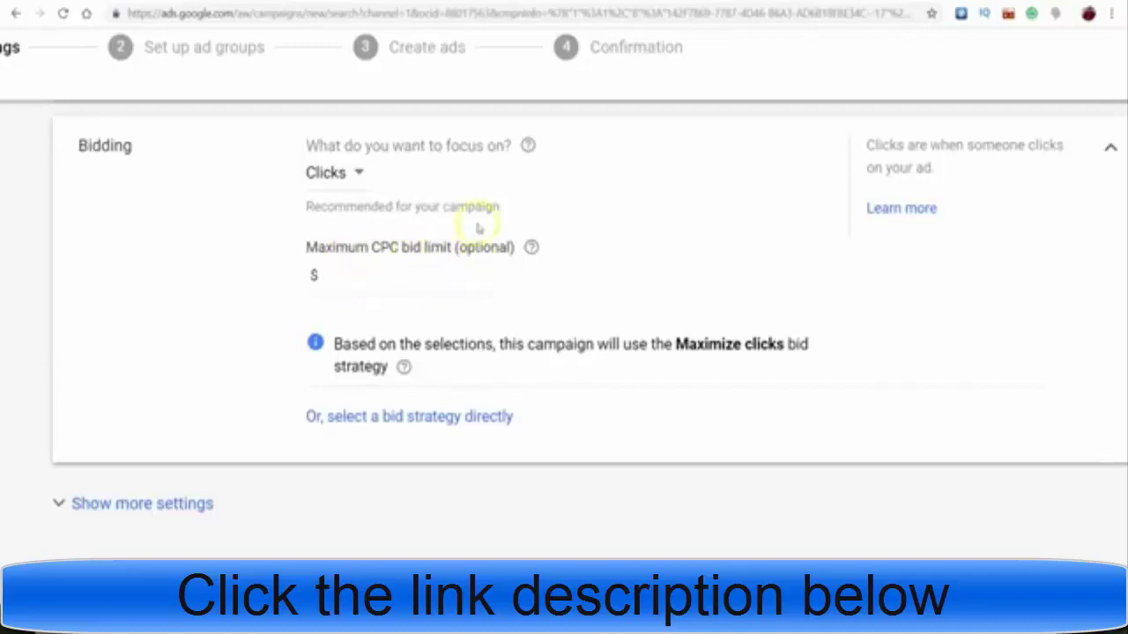
left_click(468, 416)
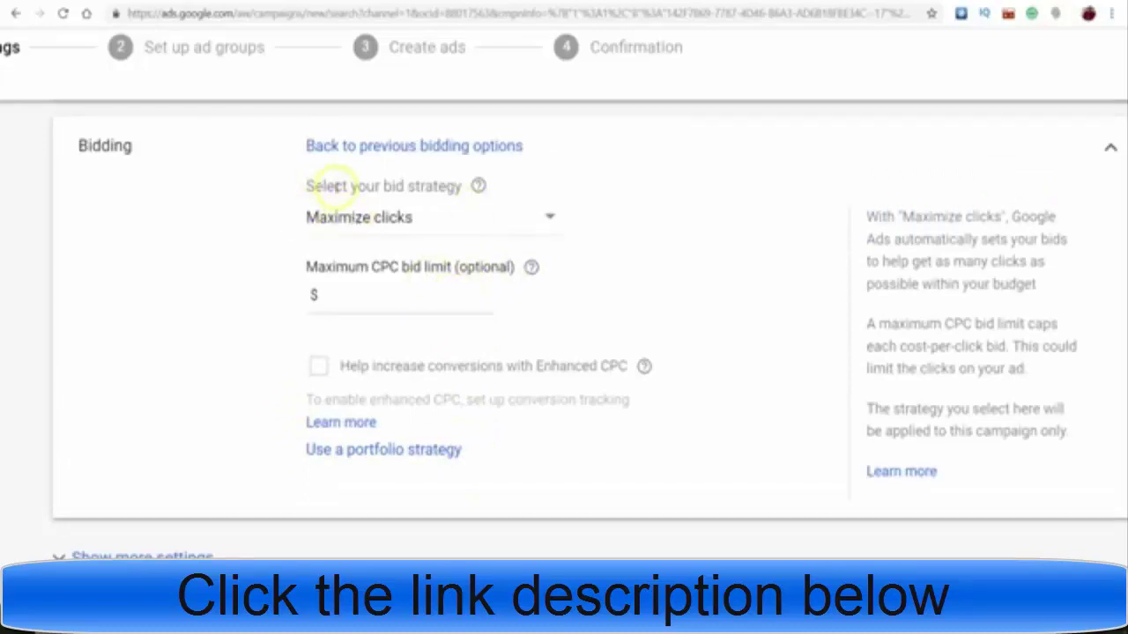
left_click(355, 218)
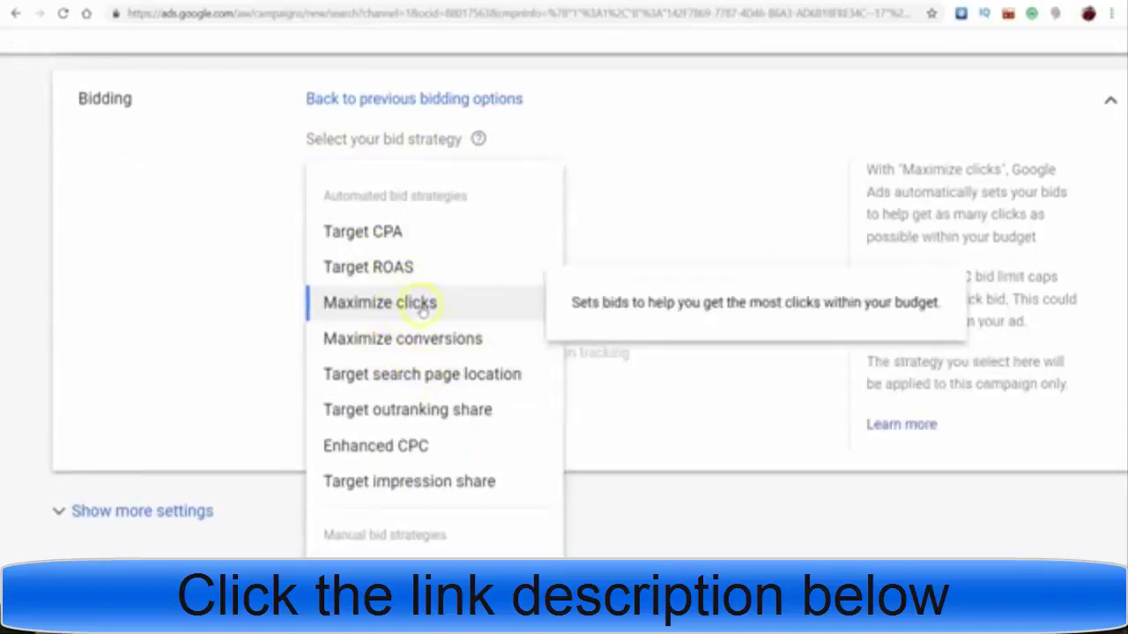
left_click(743, 168)
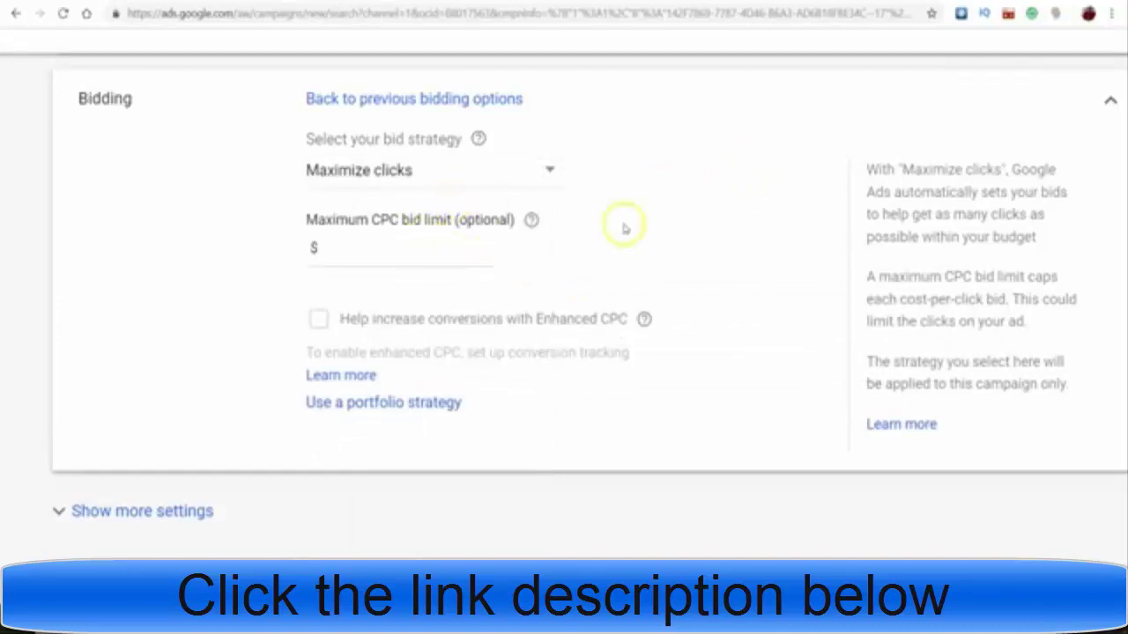
Review the Ad schedule under Show more settings, collapse it, then Save and Continue.
left_click(138, 513)
scroll(379, 357, "down", 5)
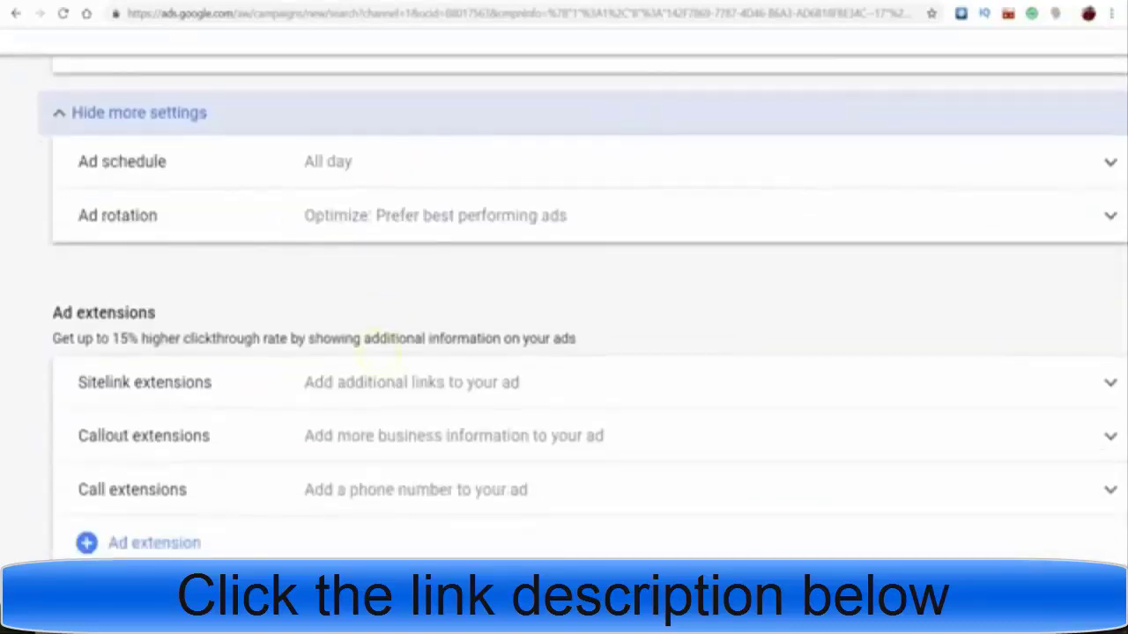
left_click(214, 161)
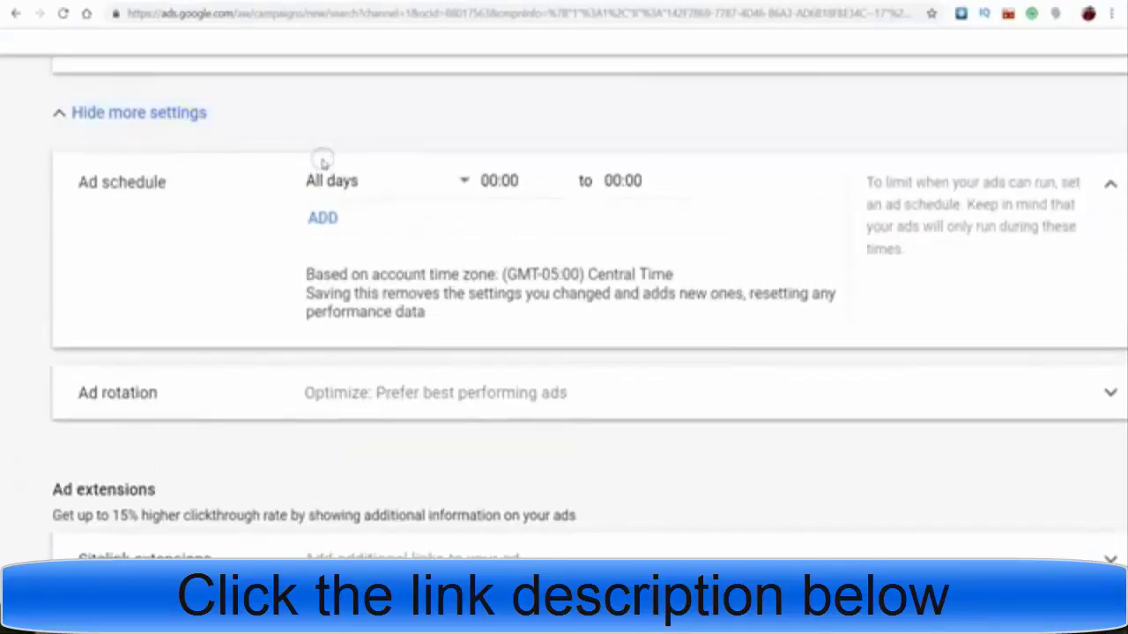
left_click(279, 112)
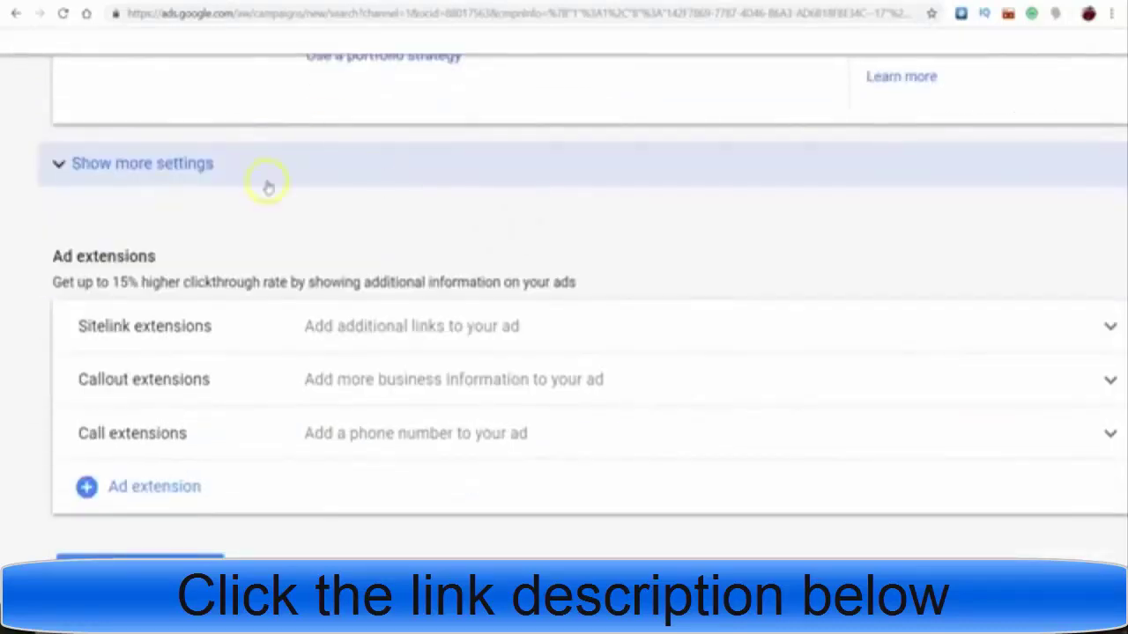
scroll(264, 184, "down", 1)
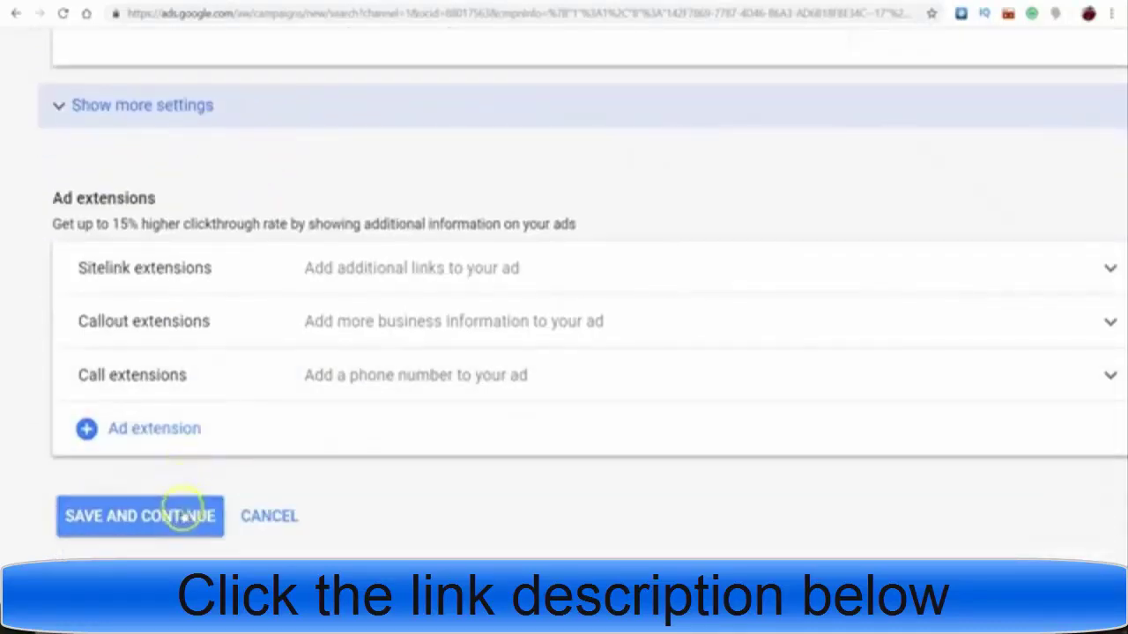
left_click(182, 513)
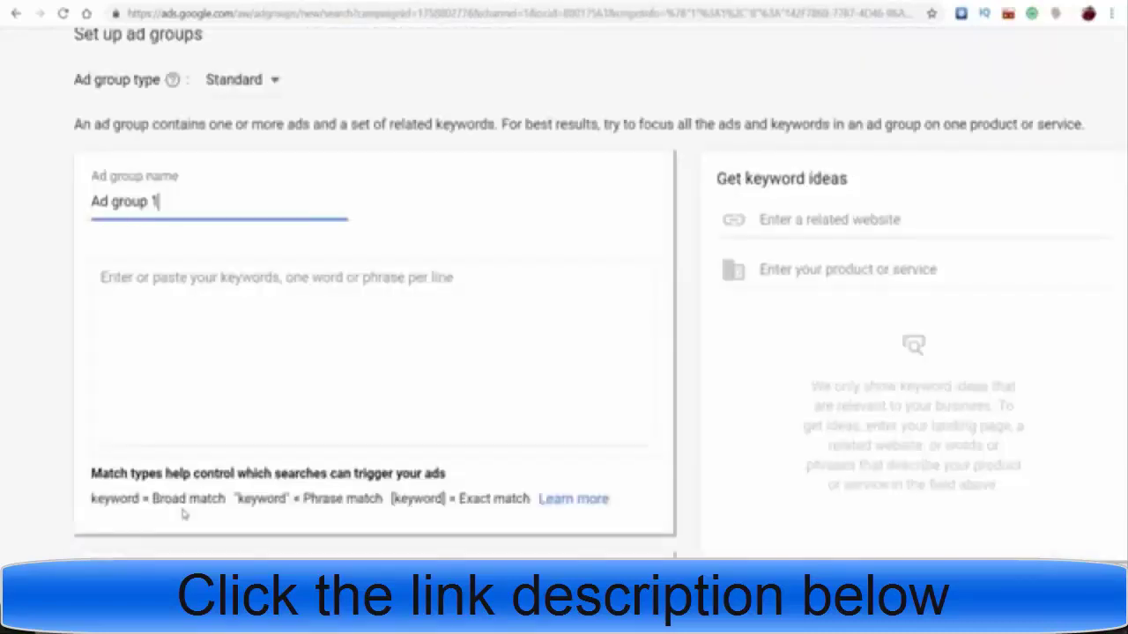
scroll(353, 216, "down", 1)
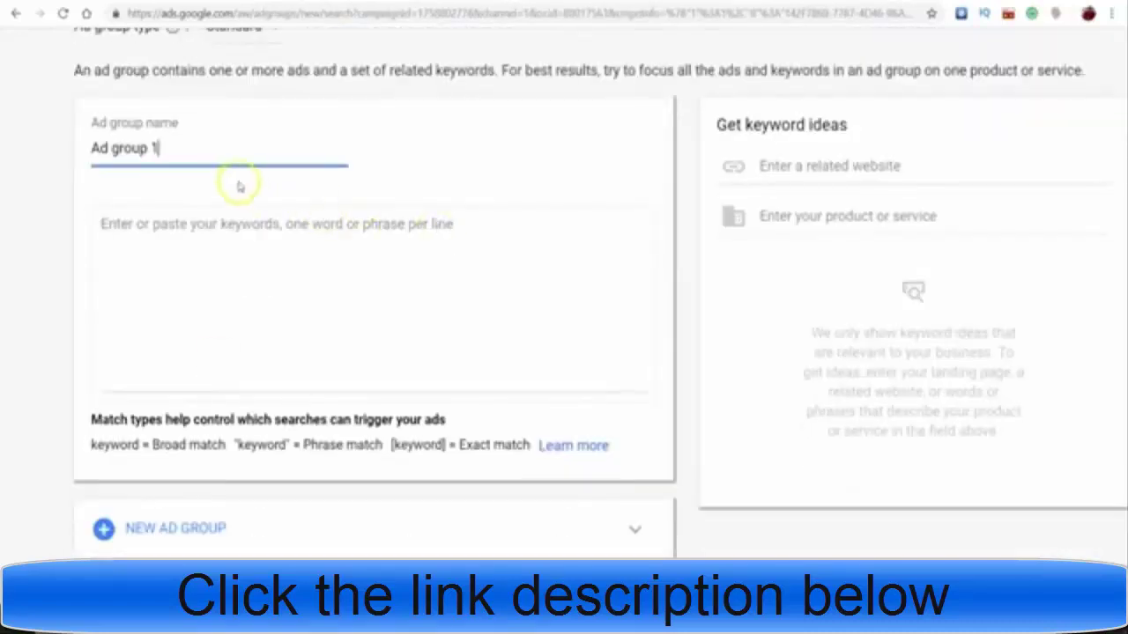
left_click_drag(218, 156, 76, 142)
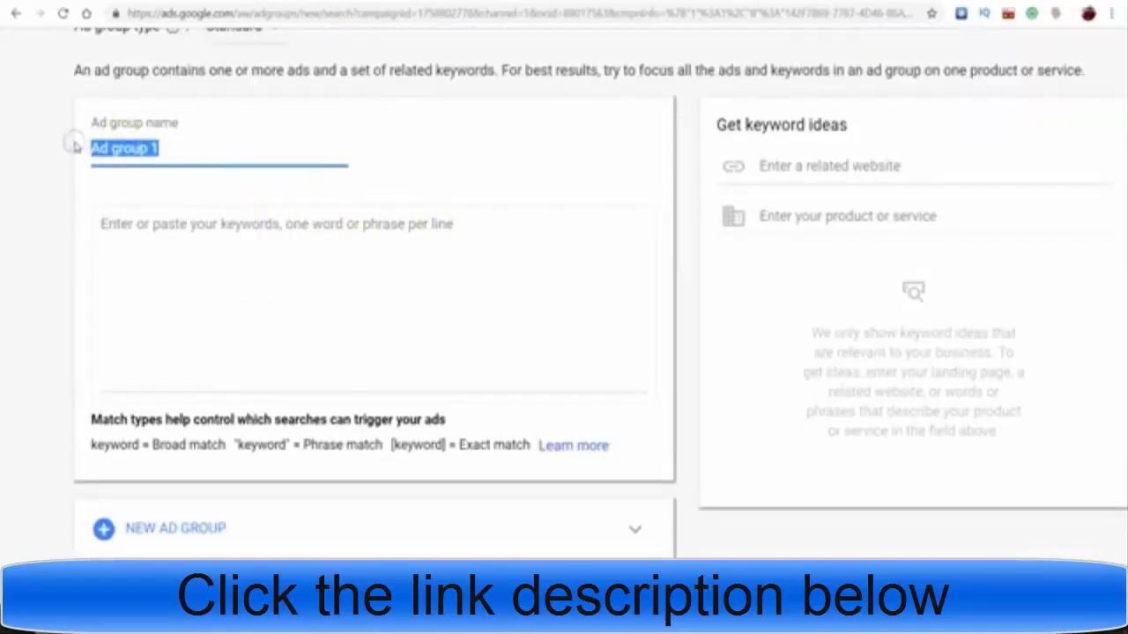
left_click(340, 246)
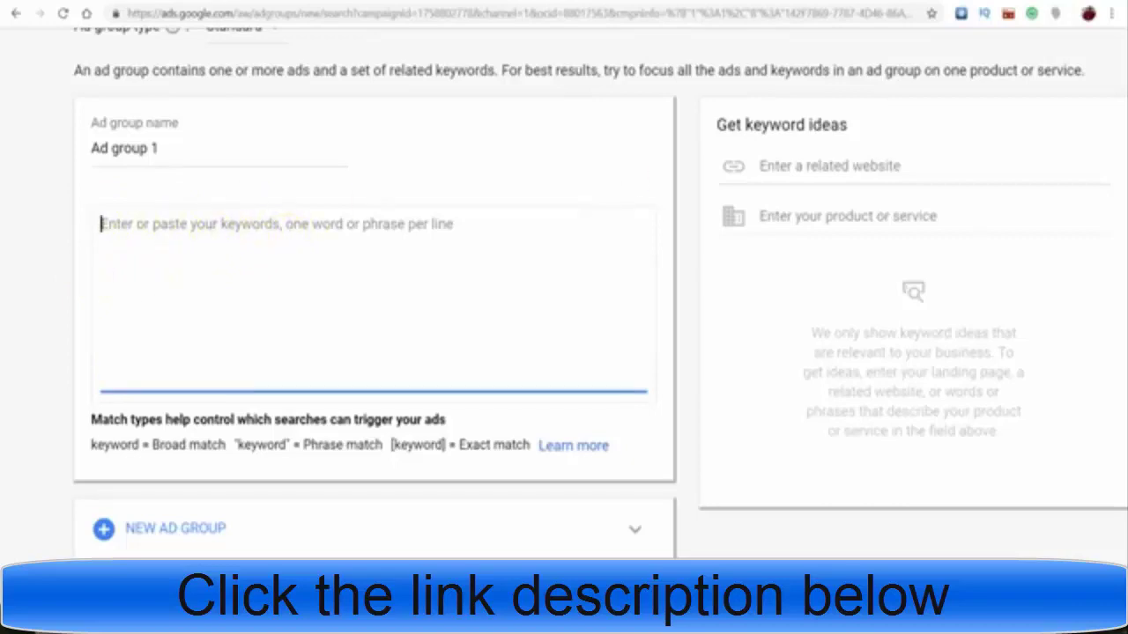
key("ctrl+t")
Go to google.com, search 'google keyword planner', and open the Keyword Planner result.
type("goog")
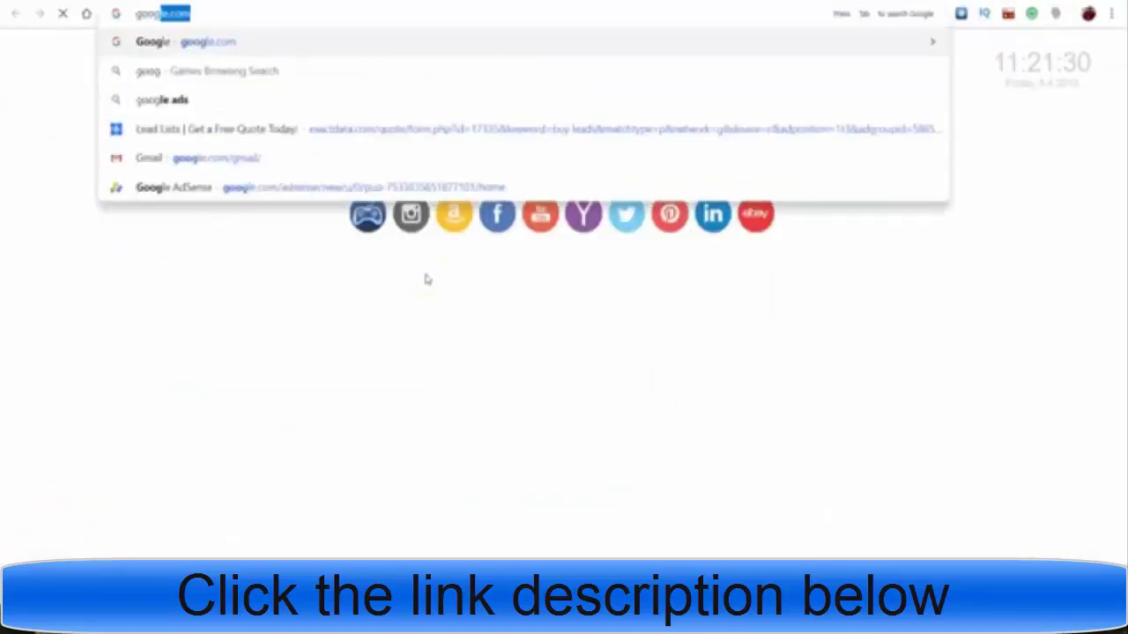
key("Return")
type("googl")
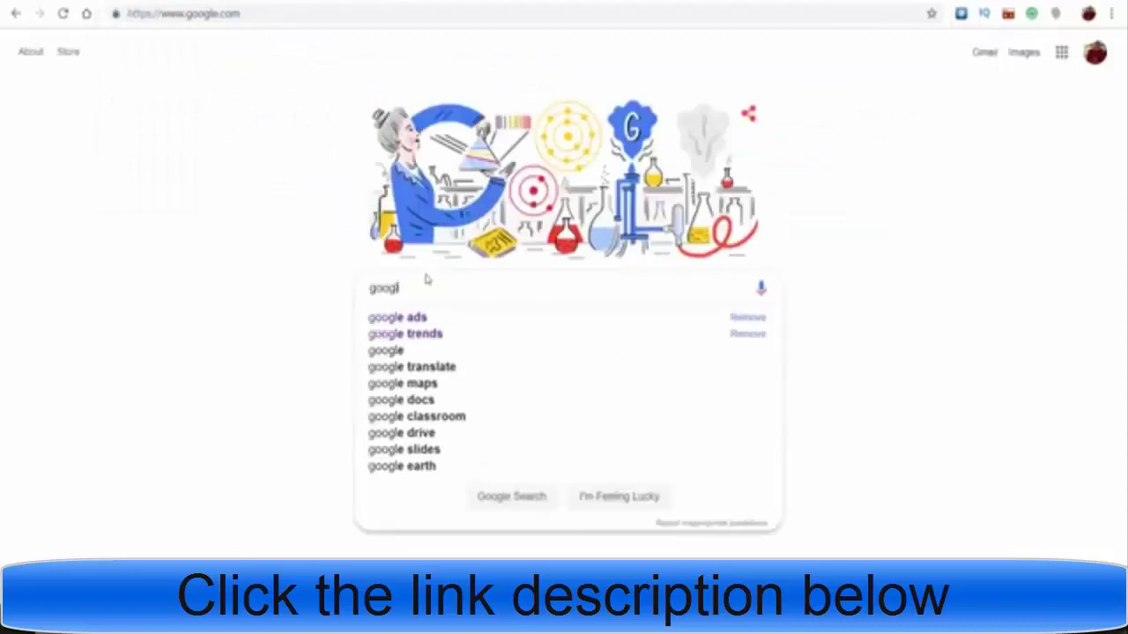
type("e jw")
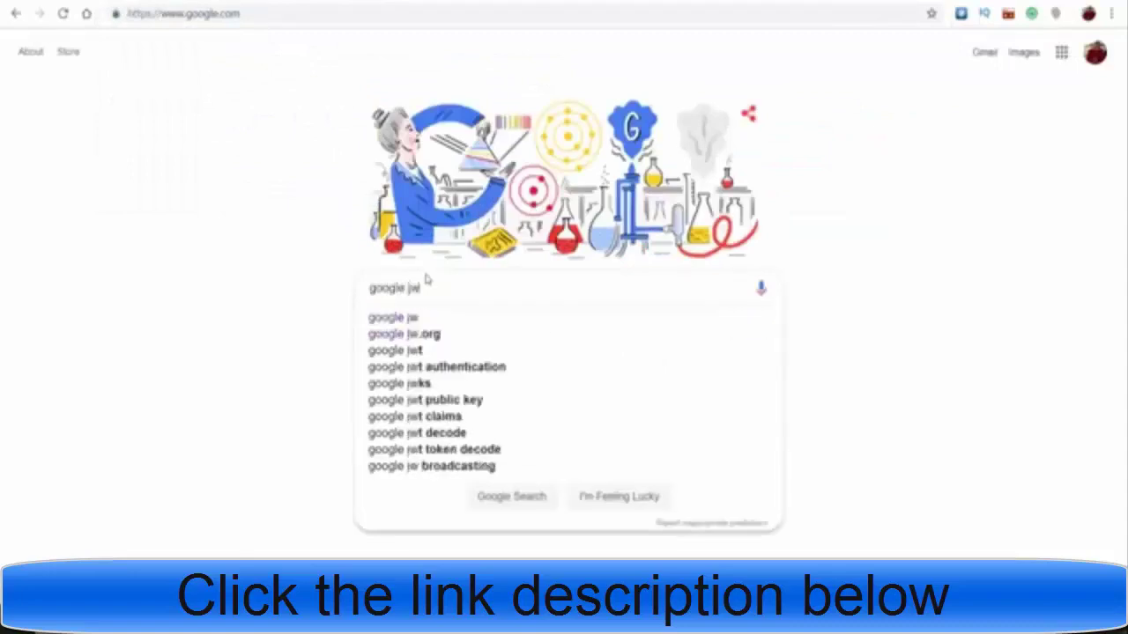
key("BackSpace")
key("BackSpace")
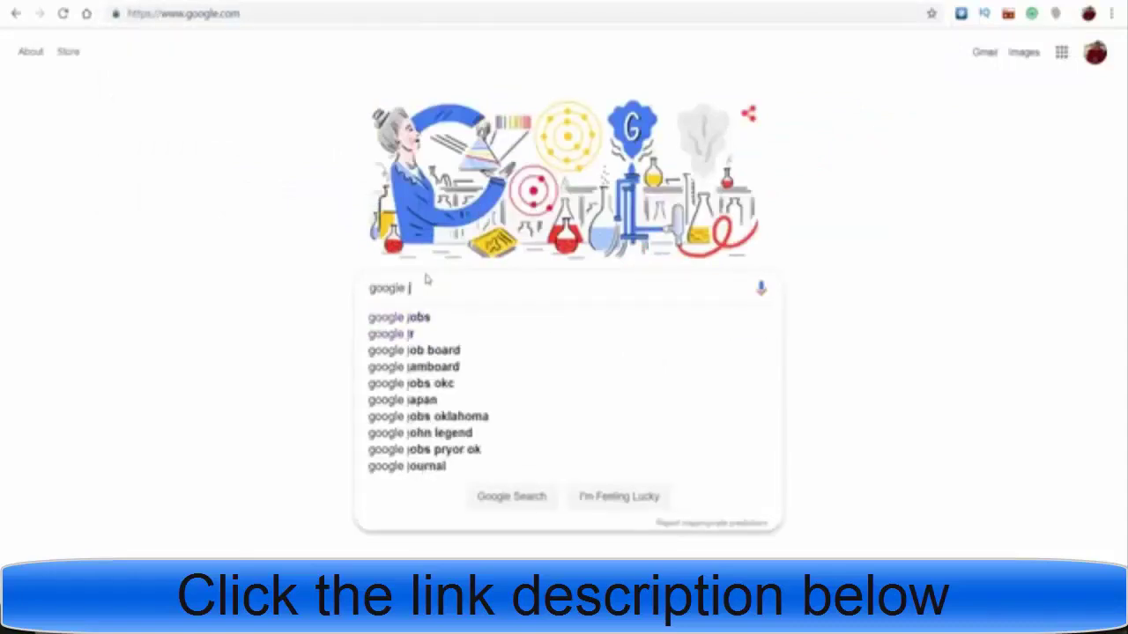
type("key")
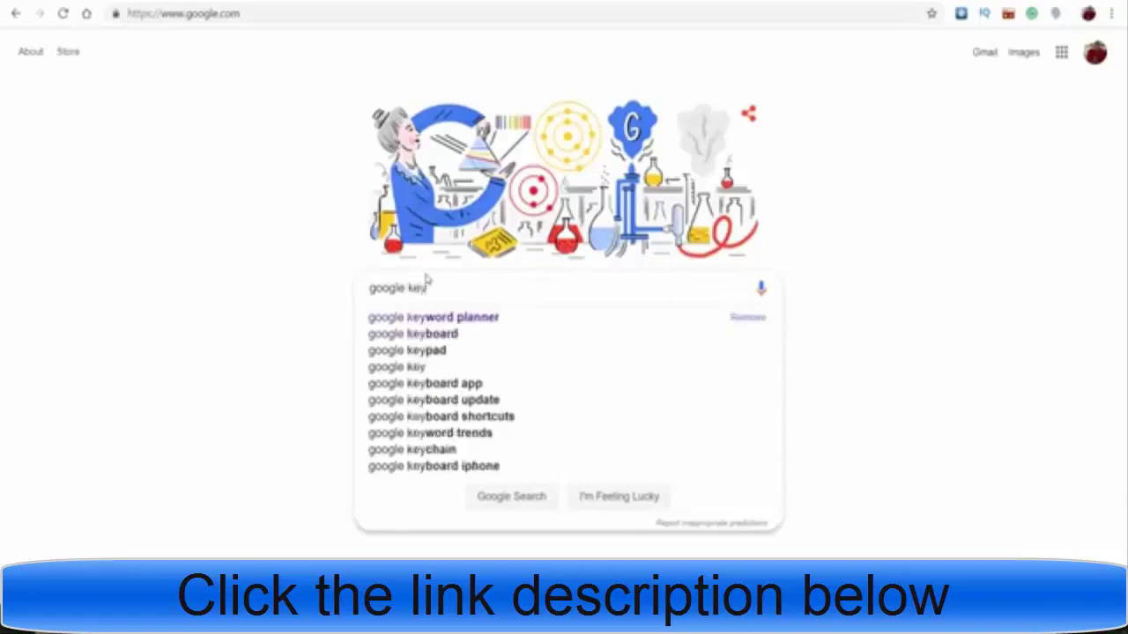
left_click(471, 317)
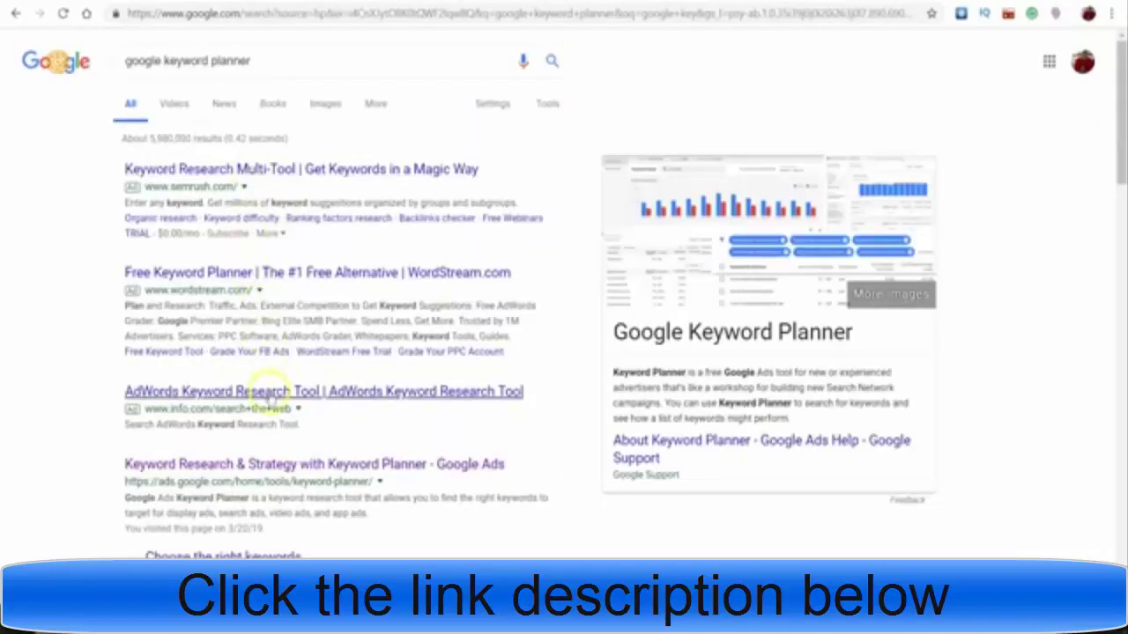
left_click(284, 465)
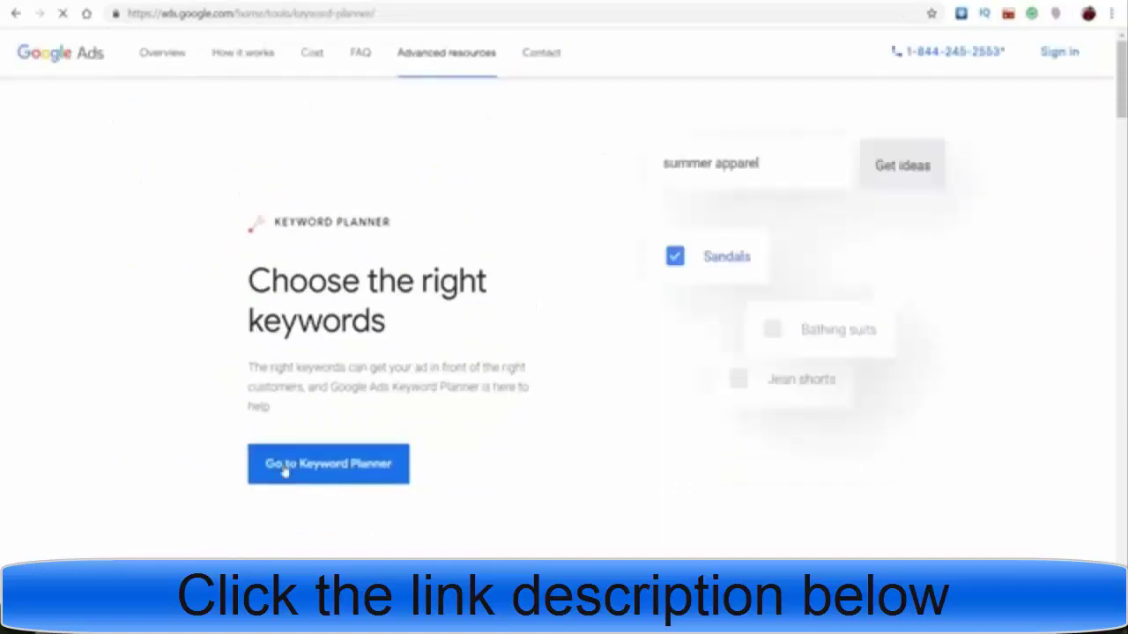
Enter Keyword Planner past its intro card and start a Find new keywords search.
left_click(396, 459)
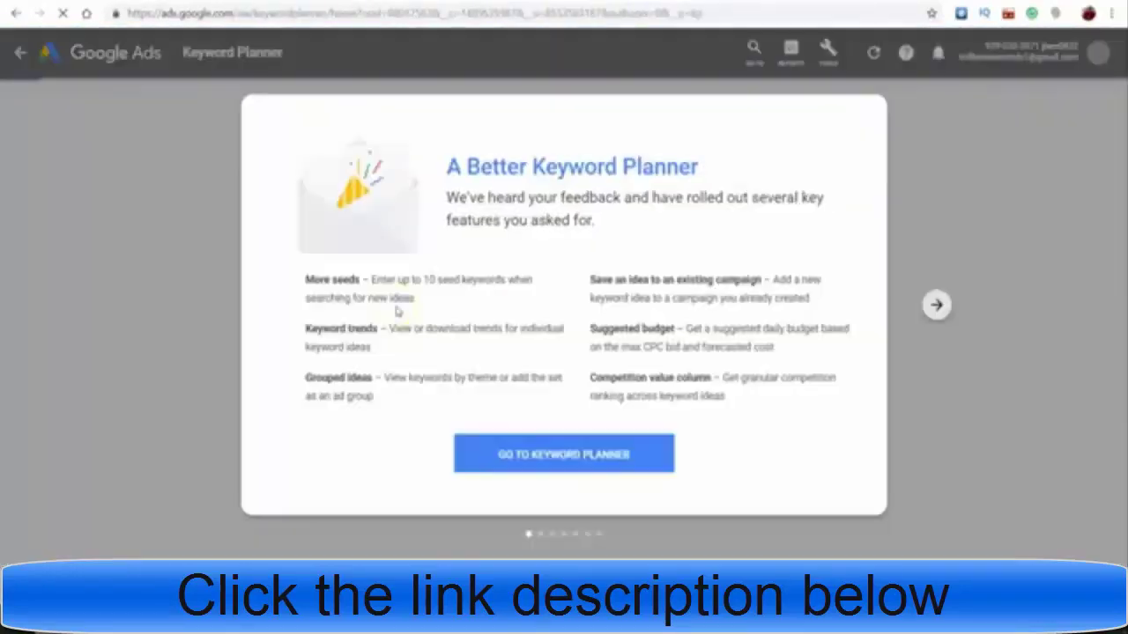
left_click(622, 454)
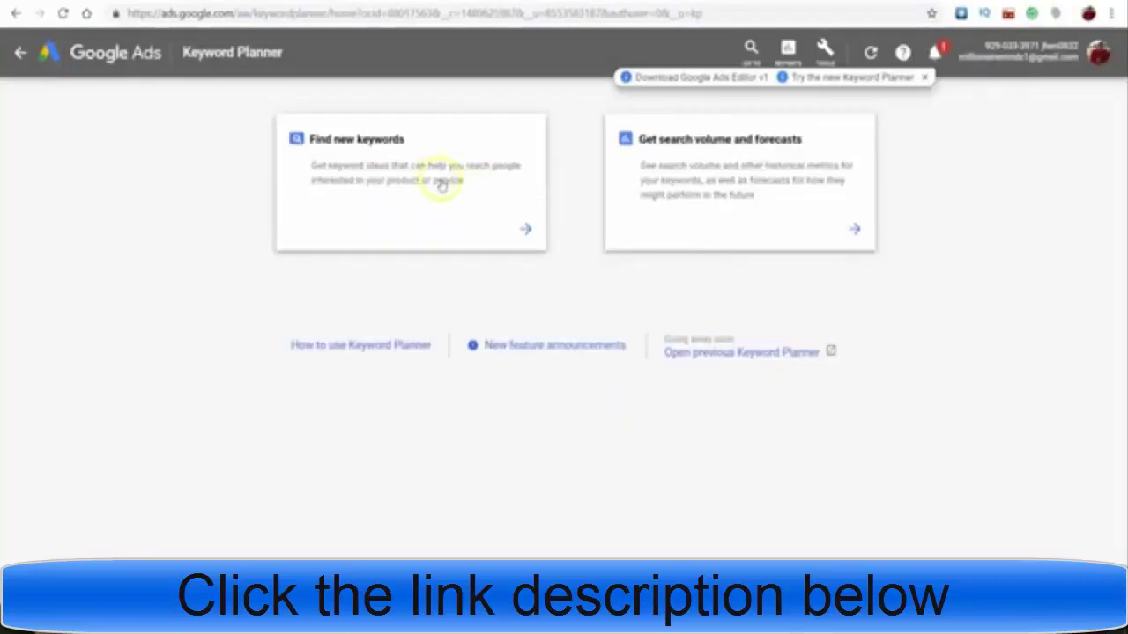
left_click(527, 233)
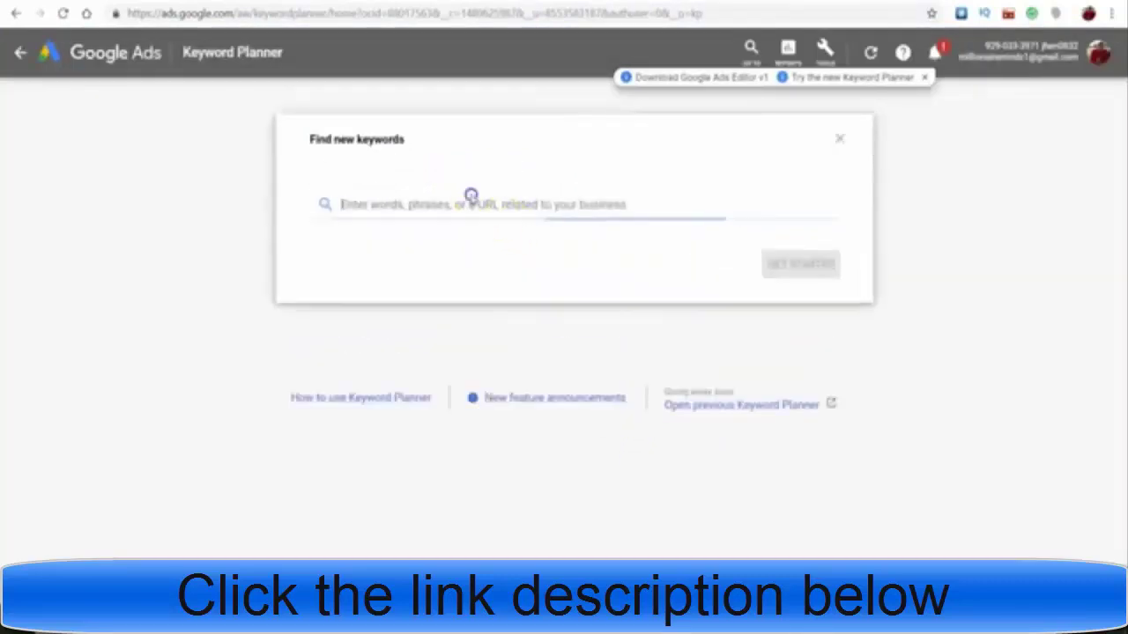
Get keyword ideas for 'gold', showing 246,000 average monthly searches and Medium competition.
left_click(440, 203)
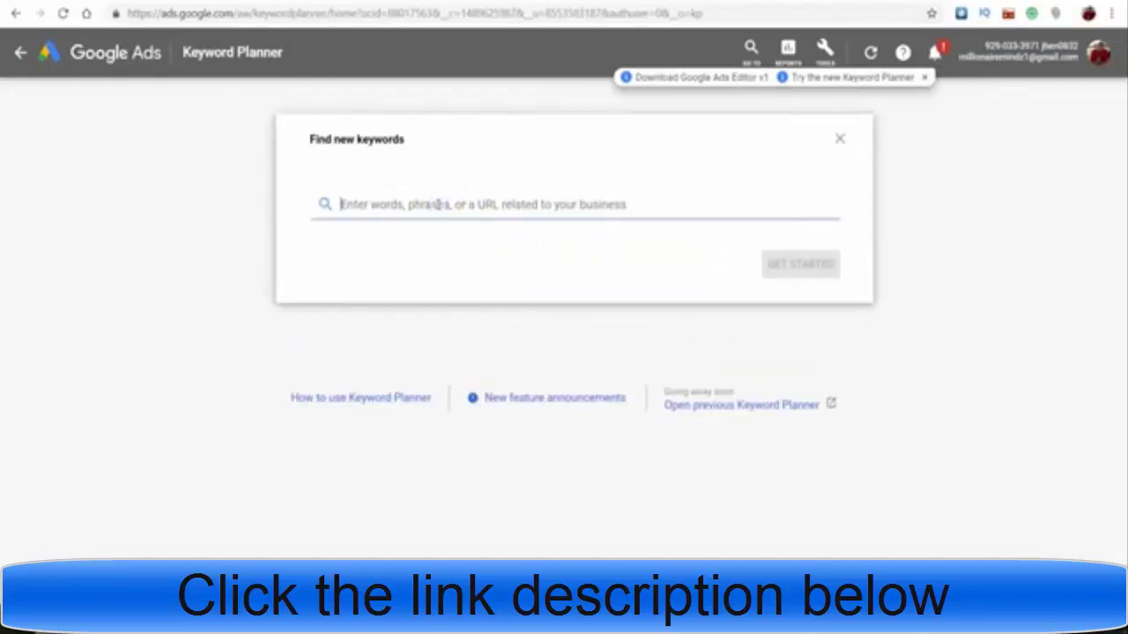
type("gold")
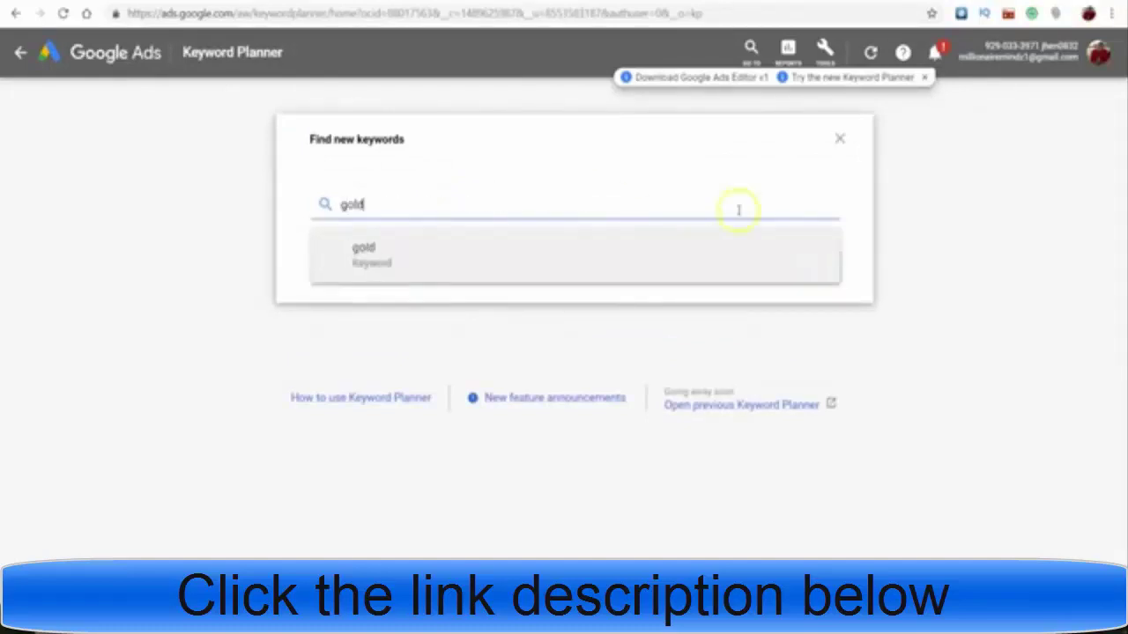
key("Return")
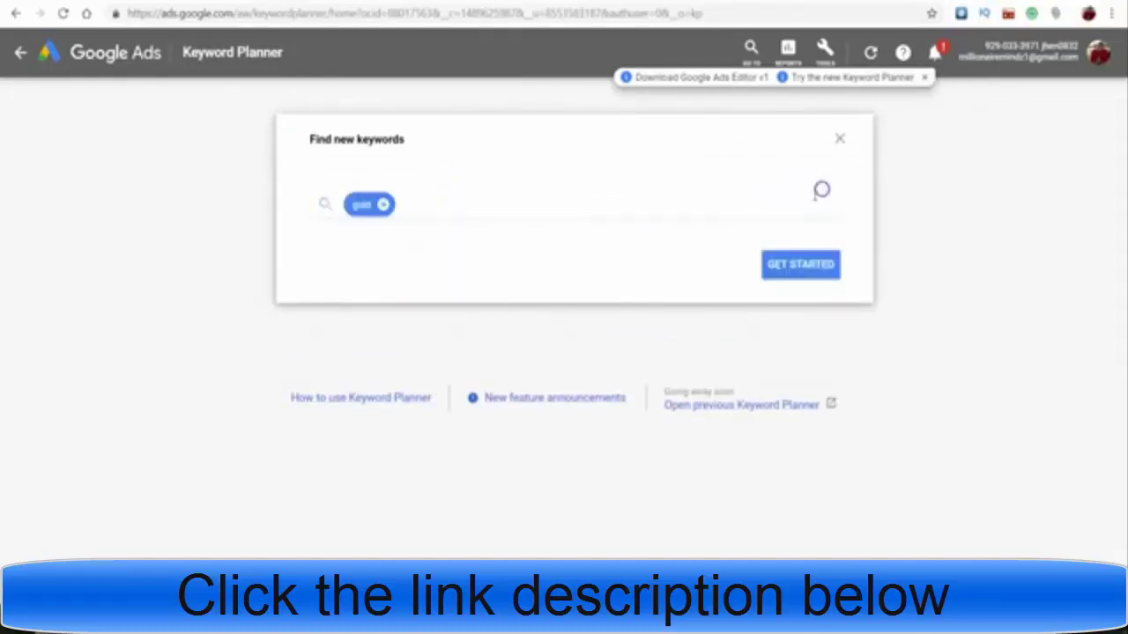
left_click(784, 269)
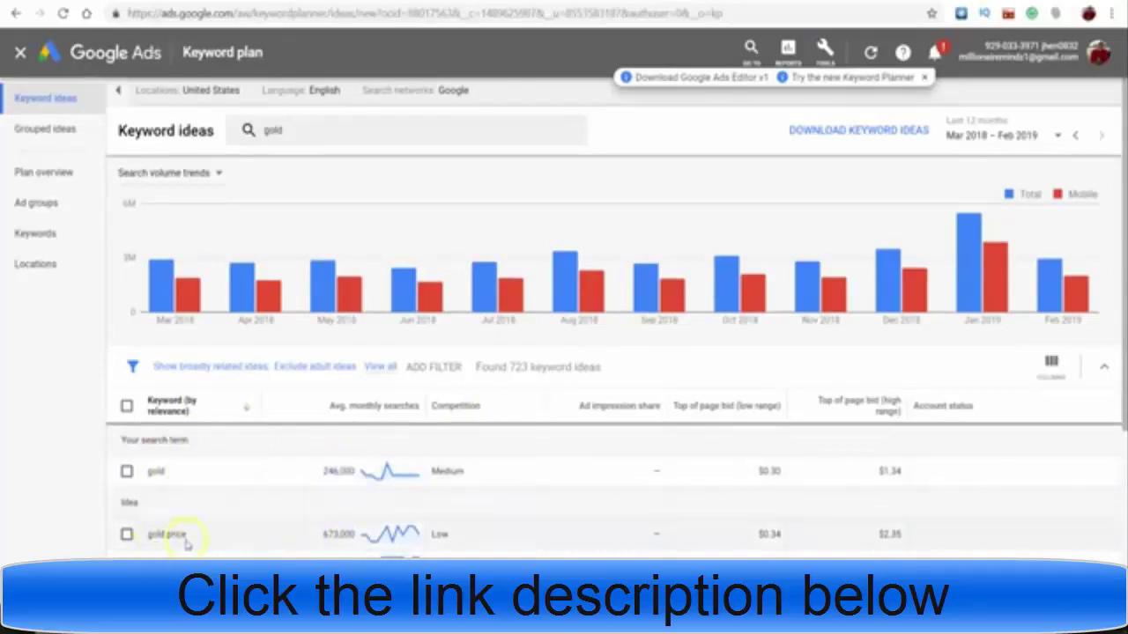
Limit the gold keyword ideas to Closely related ideas.
scroll(211, 445, "down", 2)
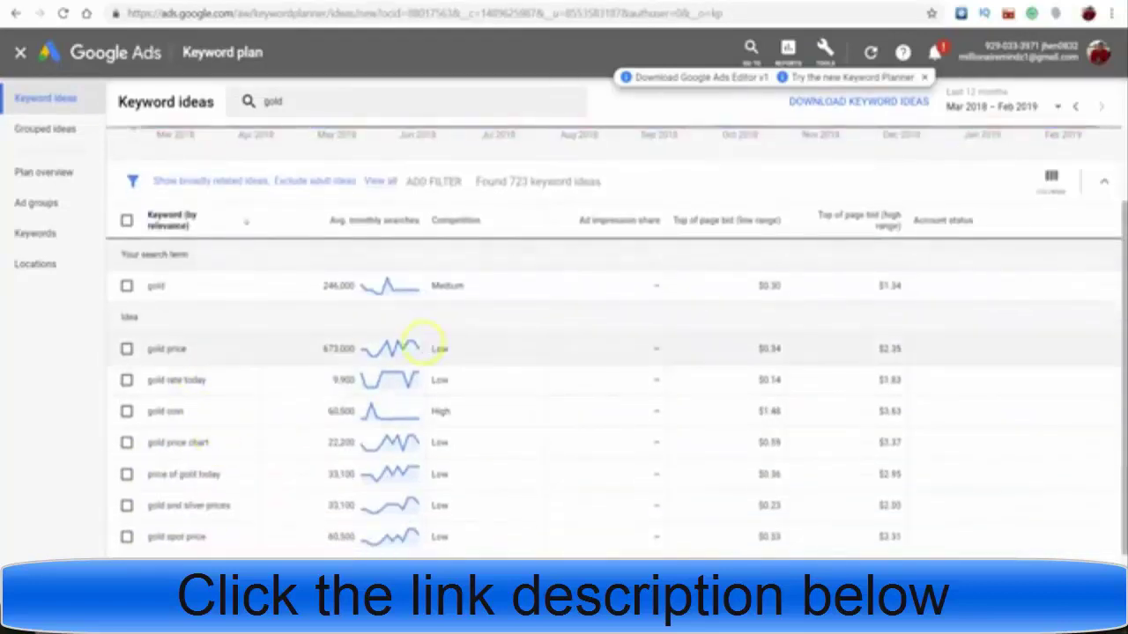
scroll(414, 343, "up", 1)
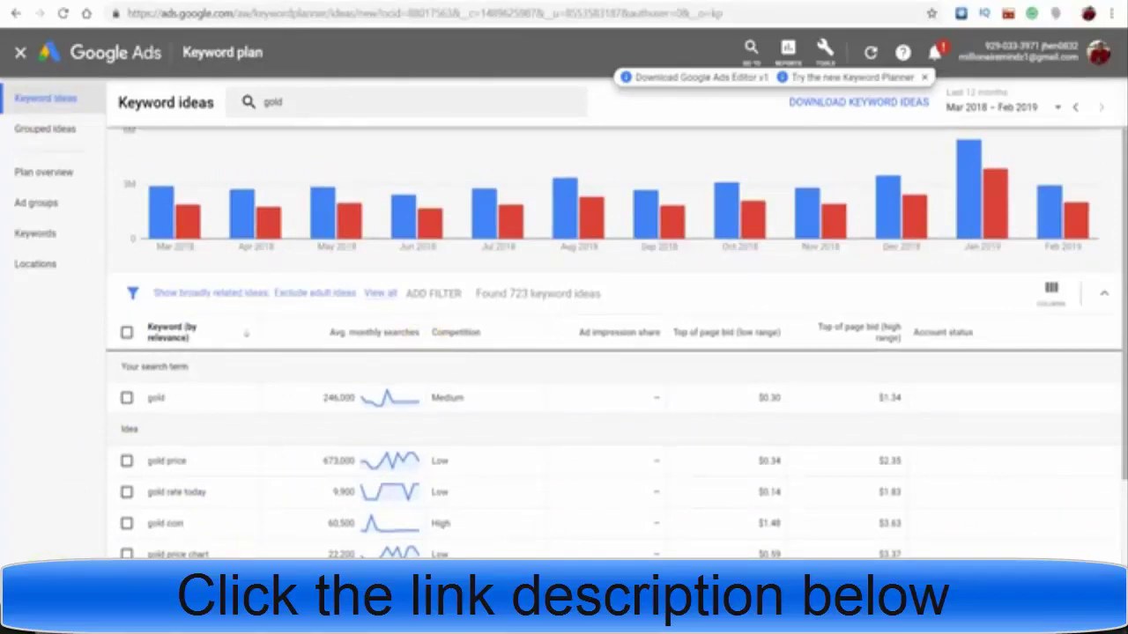
scroll(212, 370, "up", 1)
left_click(212, 365)
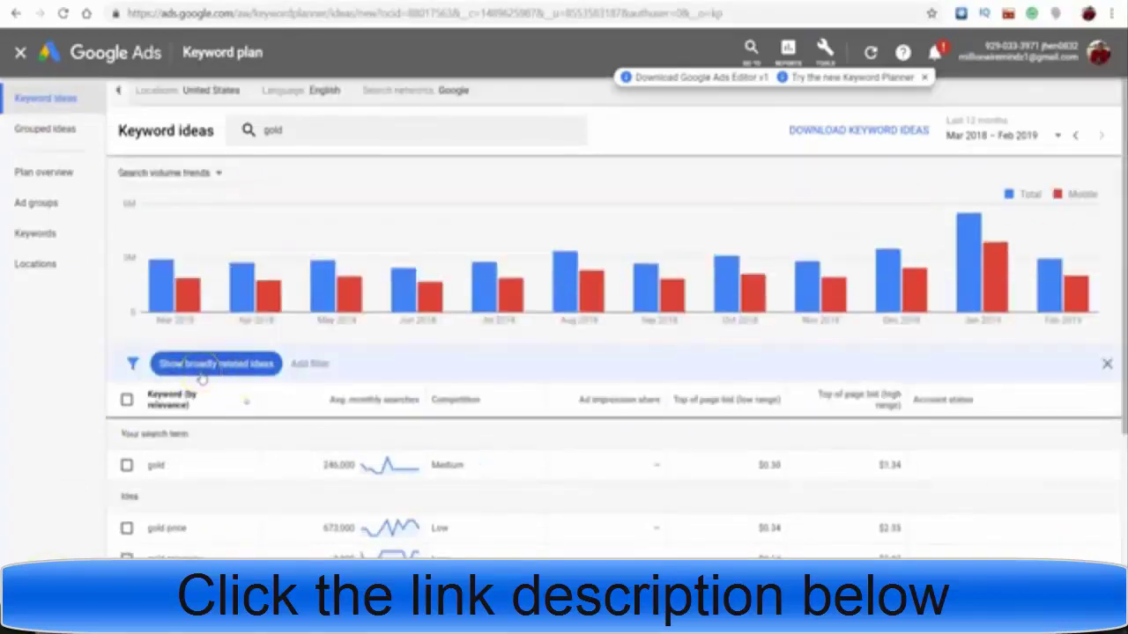
left_click(233, 433)
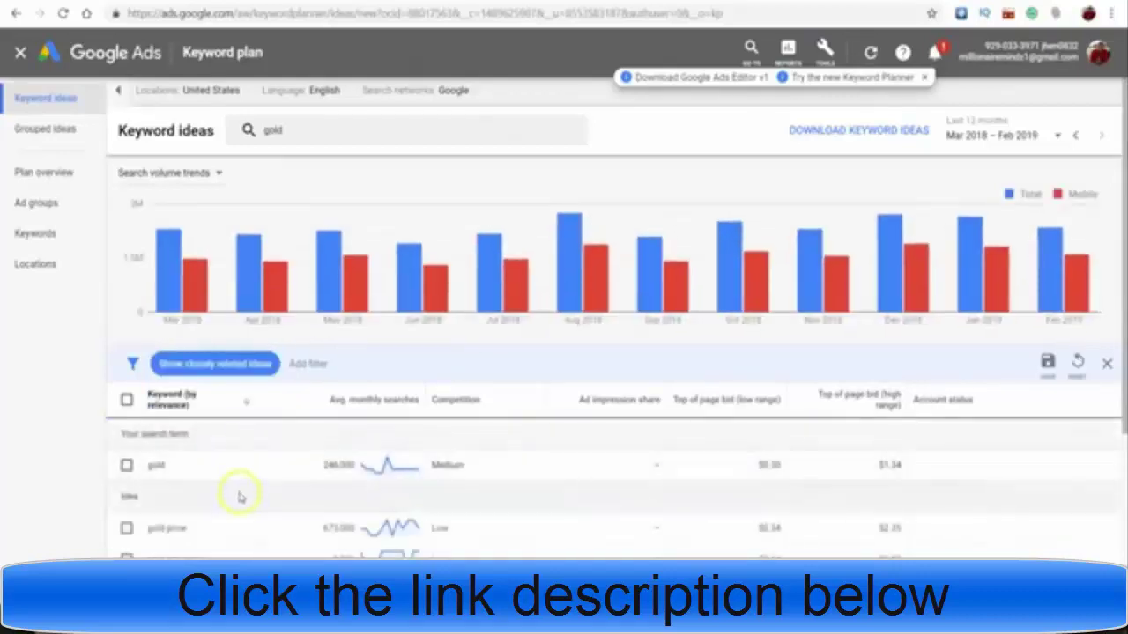
Glance at the Add filter list, then view the refreshed search trend chart for gold.
left_click(308, 363)
key("Escape")
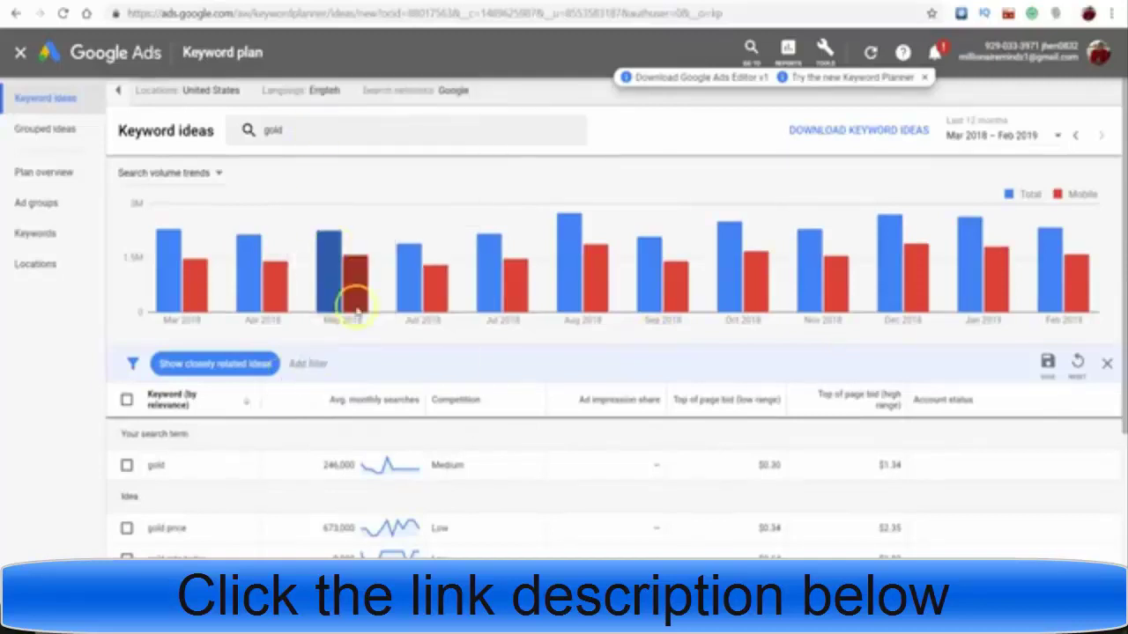
mouse_move(357, 312)
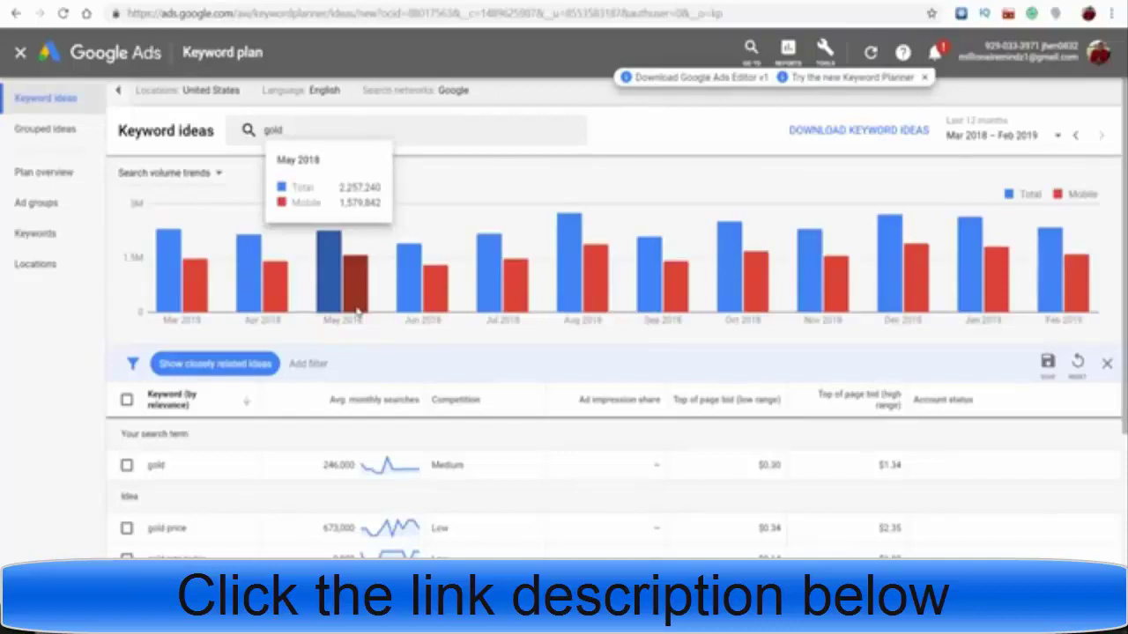
left_click(388, 469)
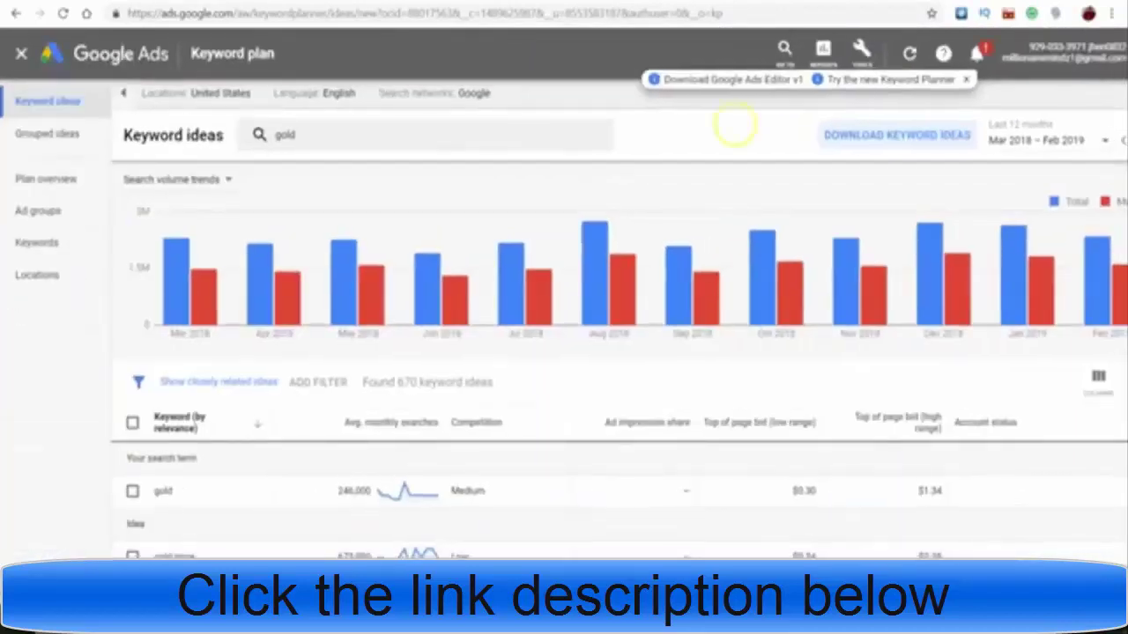
Highlight the exact-match bracket notation on the keywords page for reference.
scroll(529, 252, "right", 2)
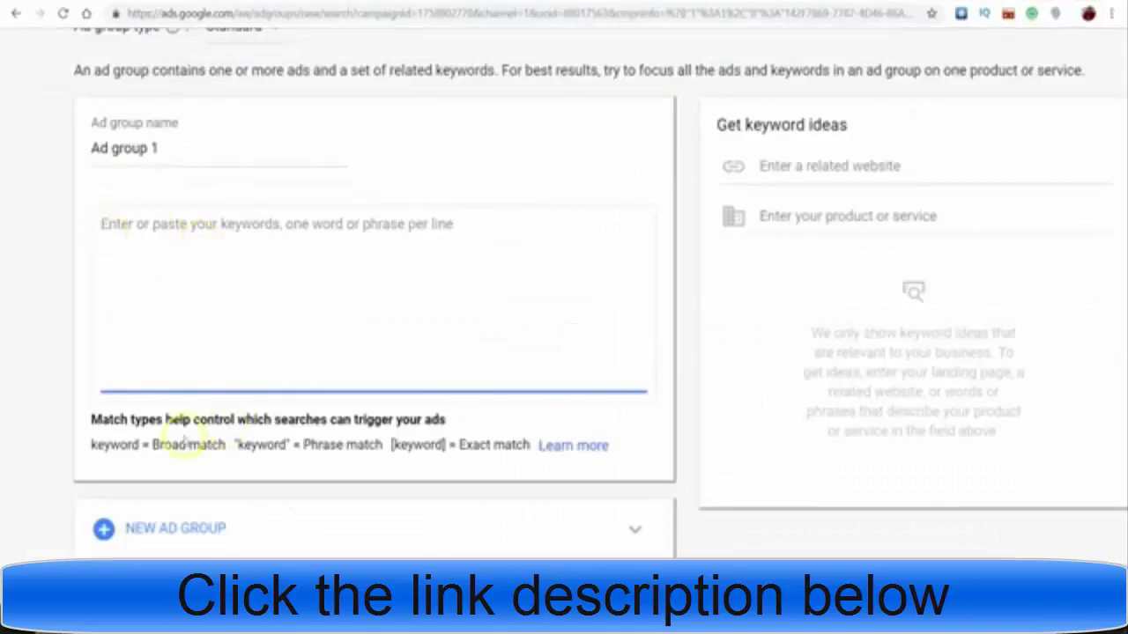
scroll(220, 445, "left", 2)
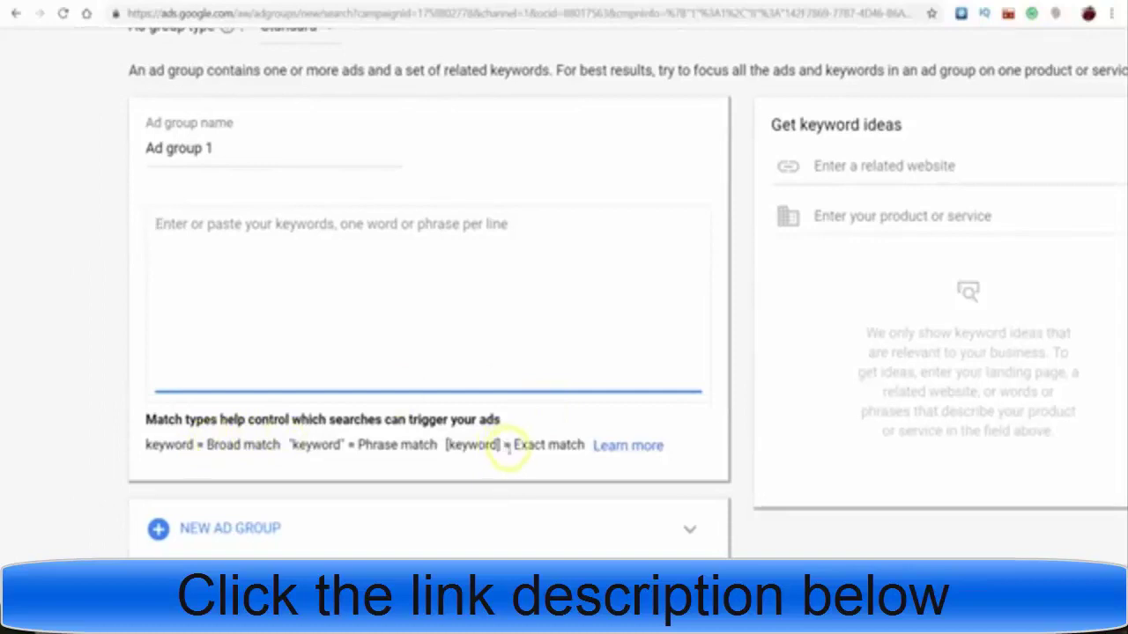
left_click_drag(446, 445, 495, 448)
left_click(500, 450)
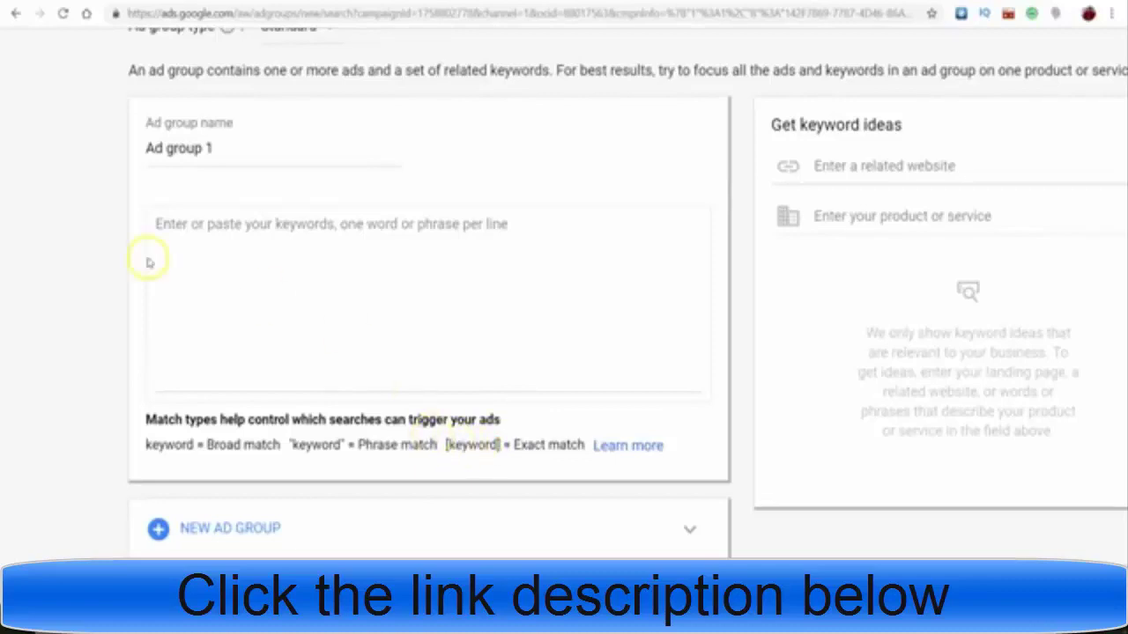
Add the exact-match keyword [gold] to Ad group 1 and save the ad group.
left_click(175, 257)
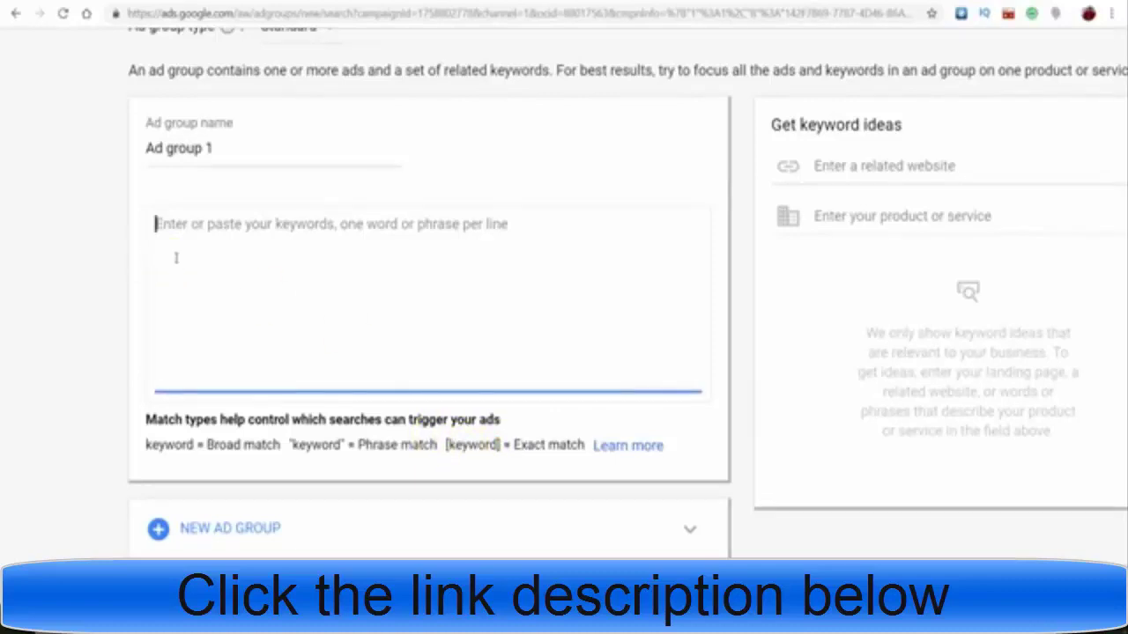
type("[")
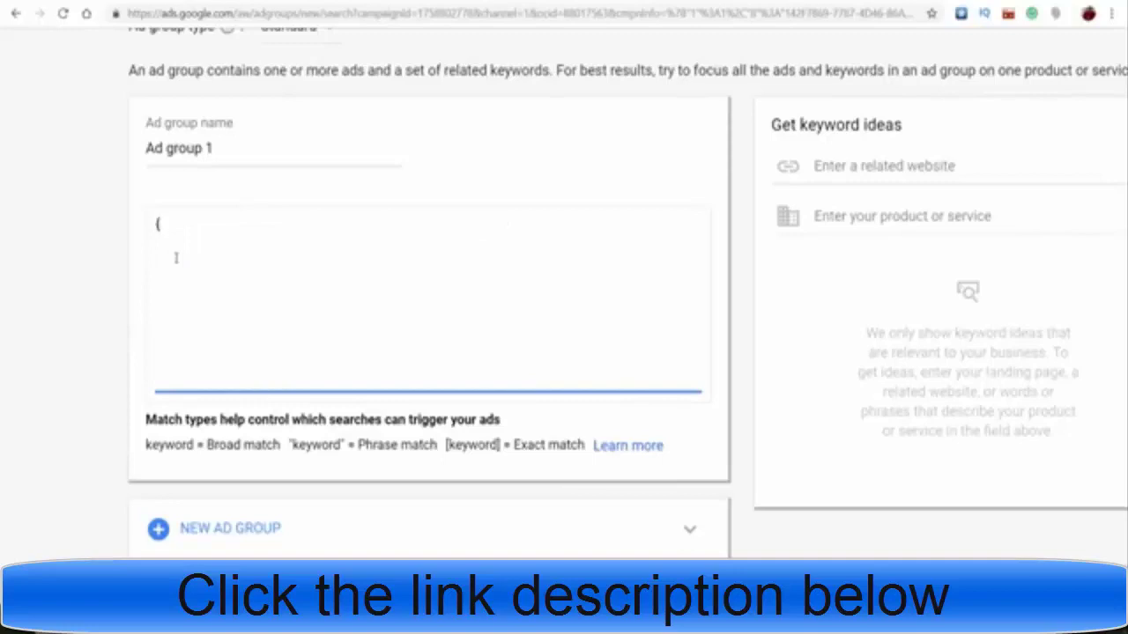
type("ke")
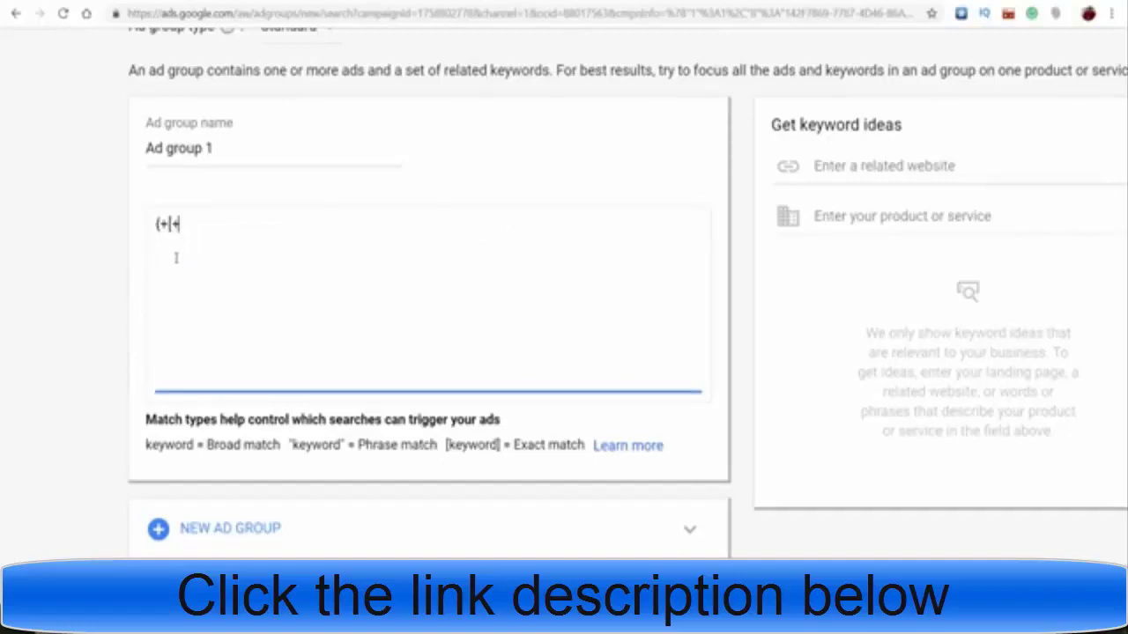
key("BackSpace")
type("[gold")
key("Return")
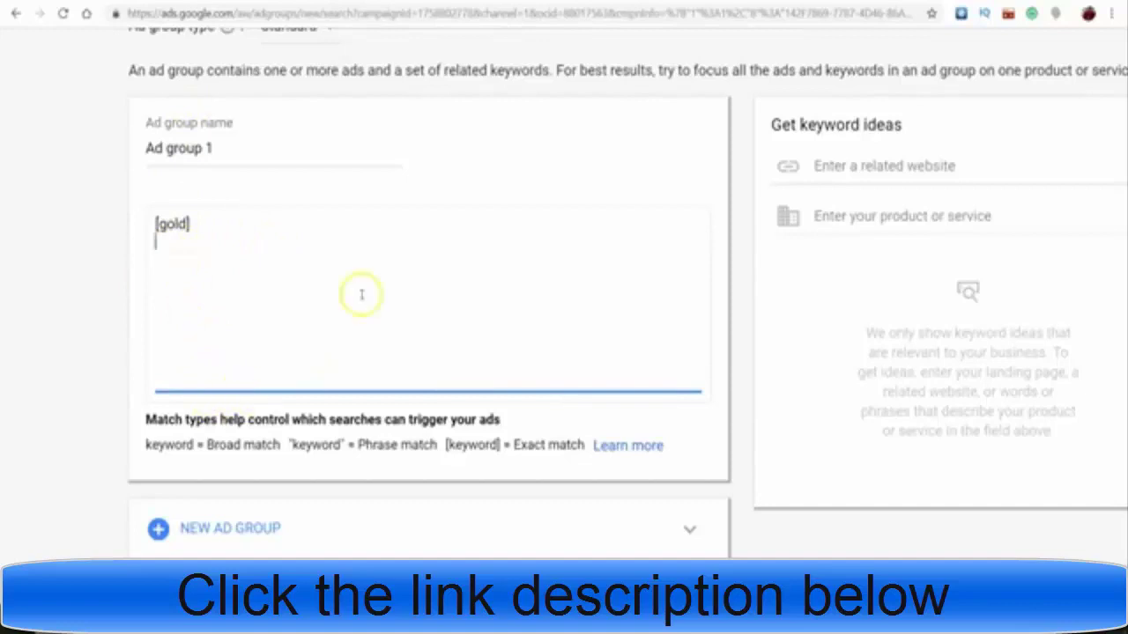
scroll(370, 294, "down", 2)
left_click(261, 502)
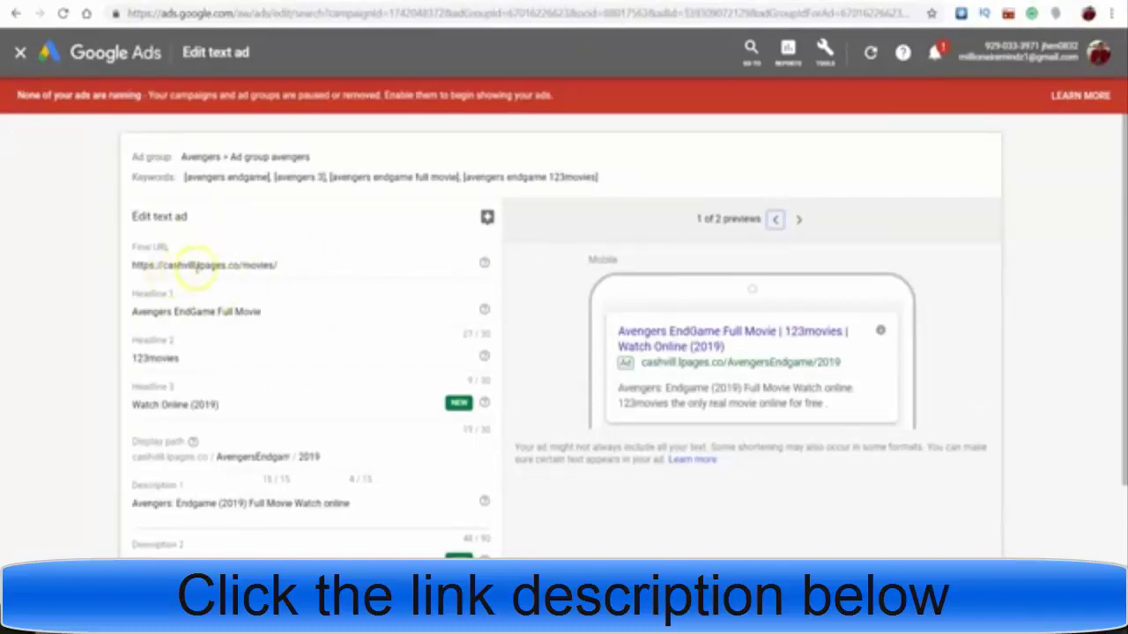
Review the Avengers text ad and its Ad URL options, then save it and continue.
scroll(224, 255, "up", 5)
scroll(196, 263, "down", 3)
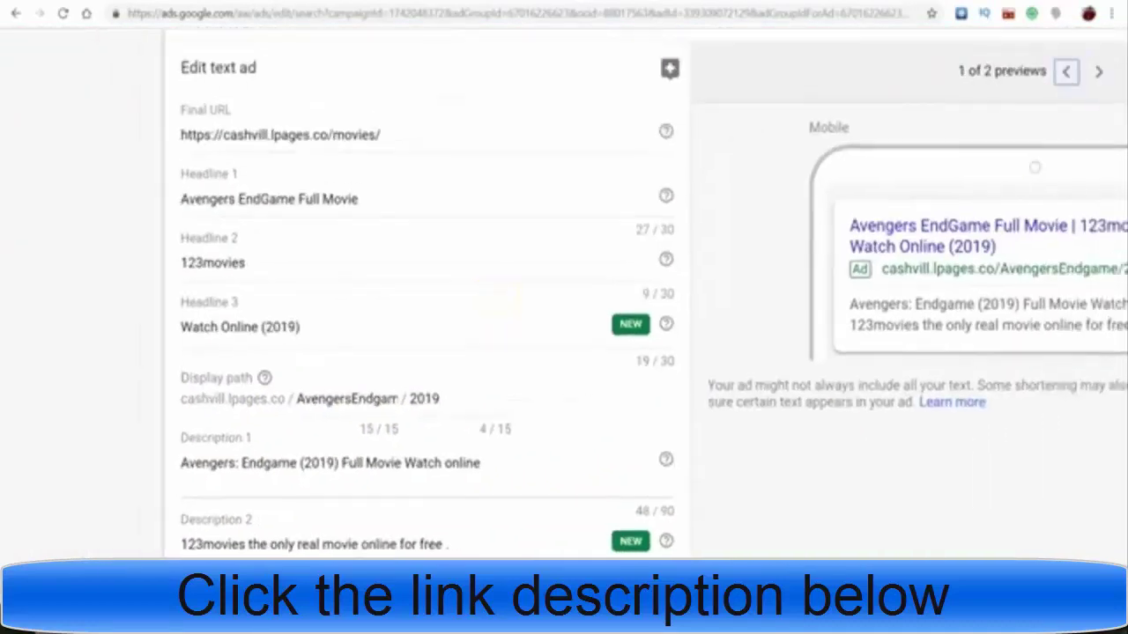
scroll(859, 128, "right", 3)
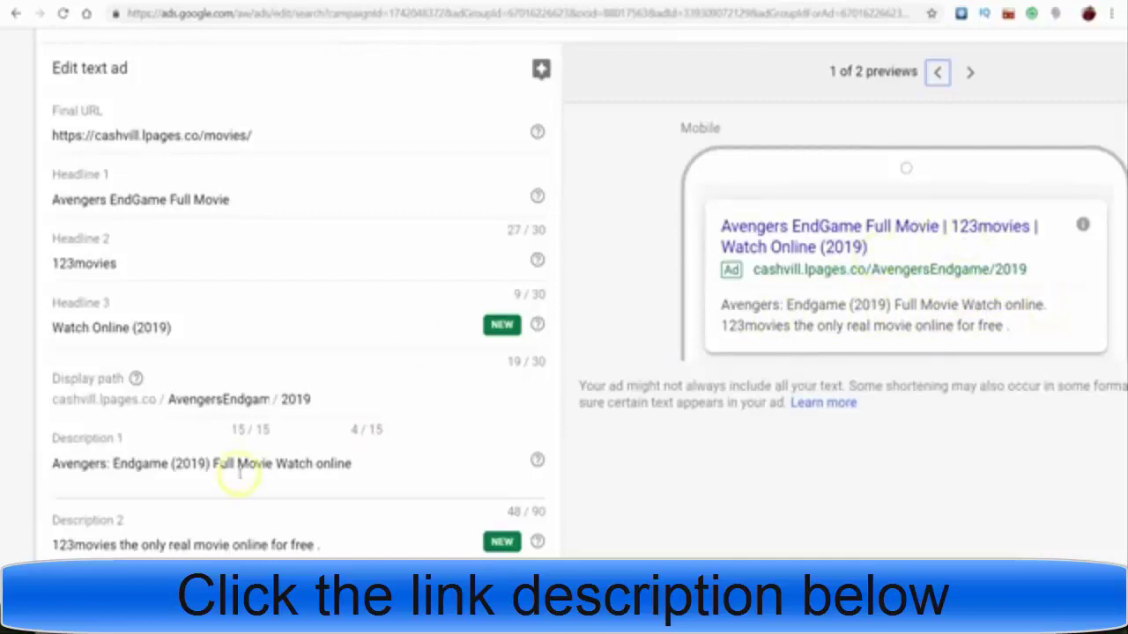
scroll(201, 548, "down", 2)
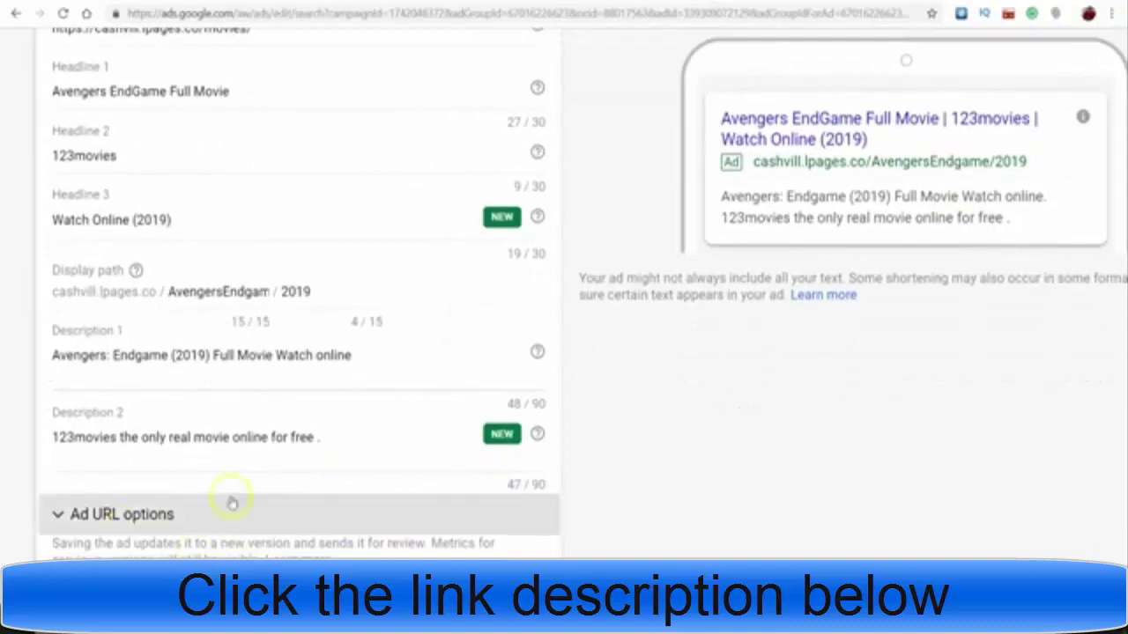
scroll(221, 405, "down", 1)
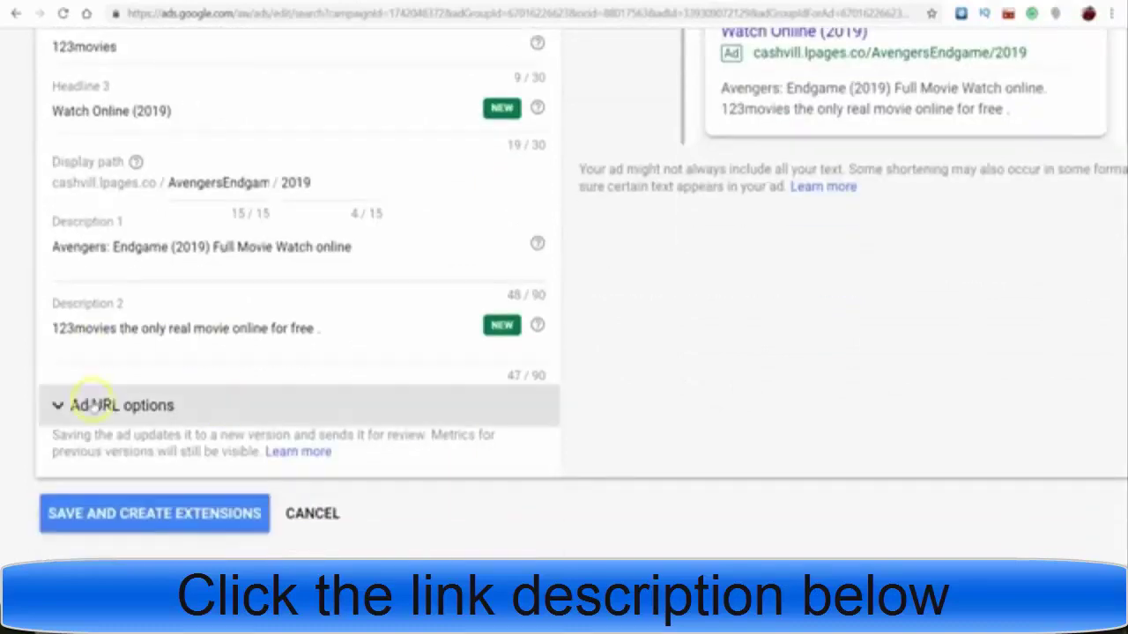
left_click(88, 405)
left_click(88, 406)
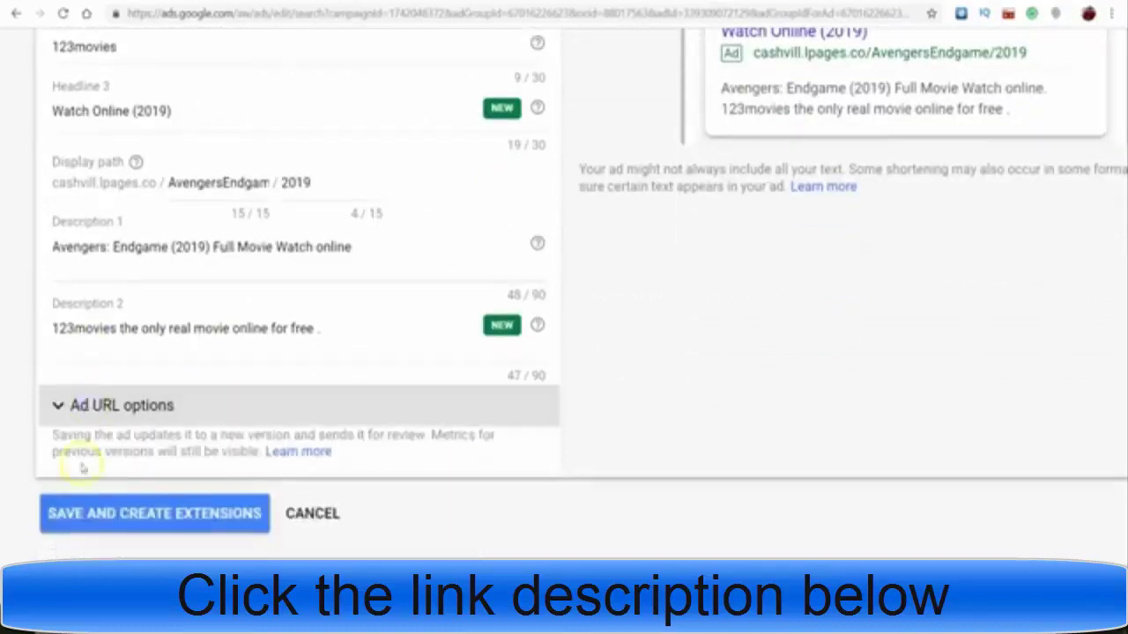
left_click(199, 525)
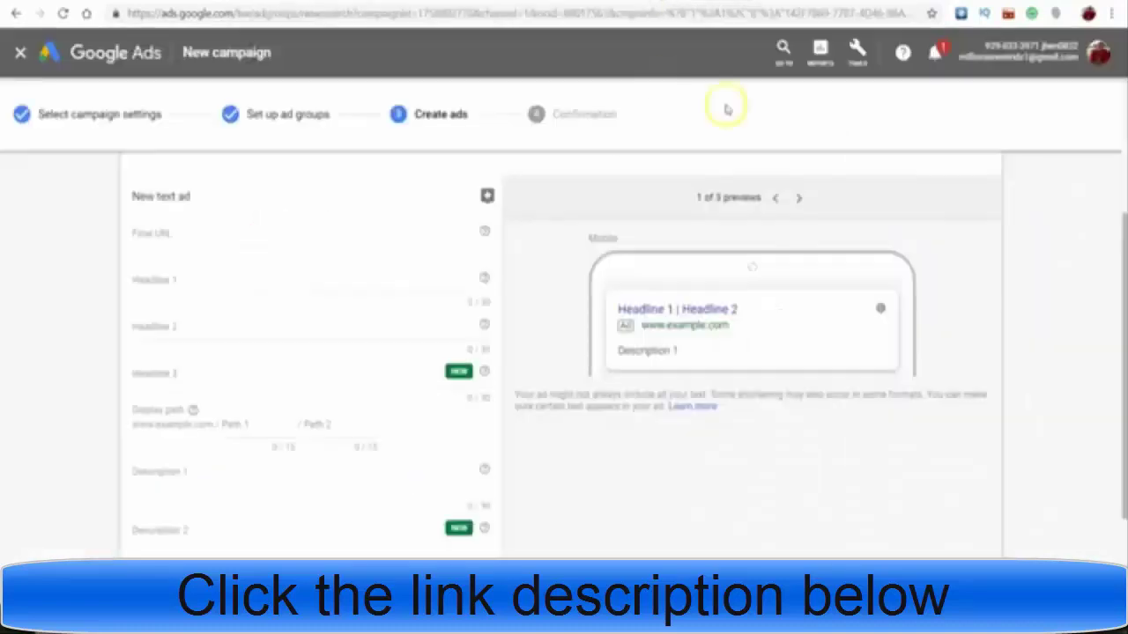
Scroll through the blank New text ad form and its ad preview.
scroll(1124, 379, "down", 2)
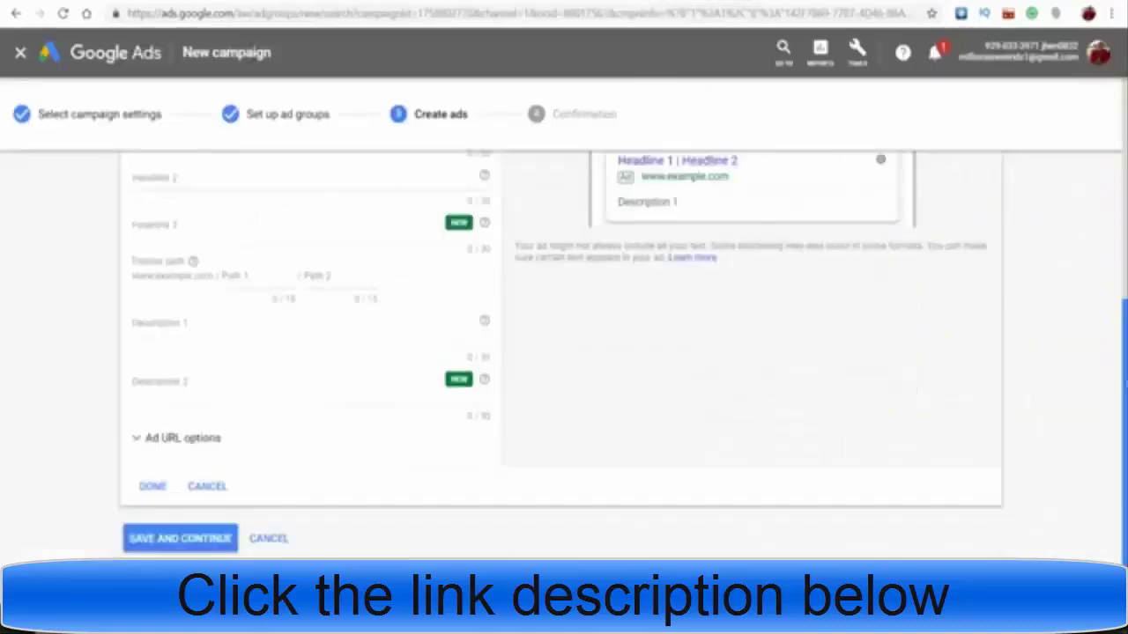
scroll(564, 309, "up", 5)
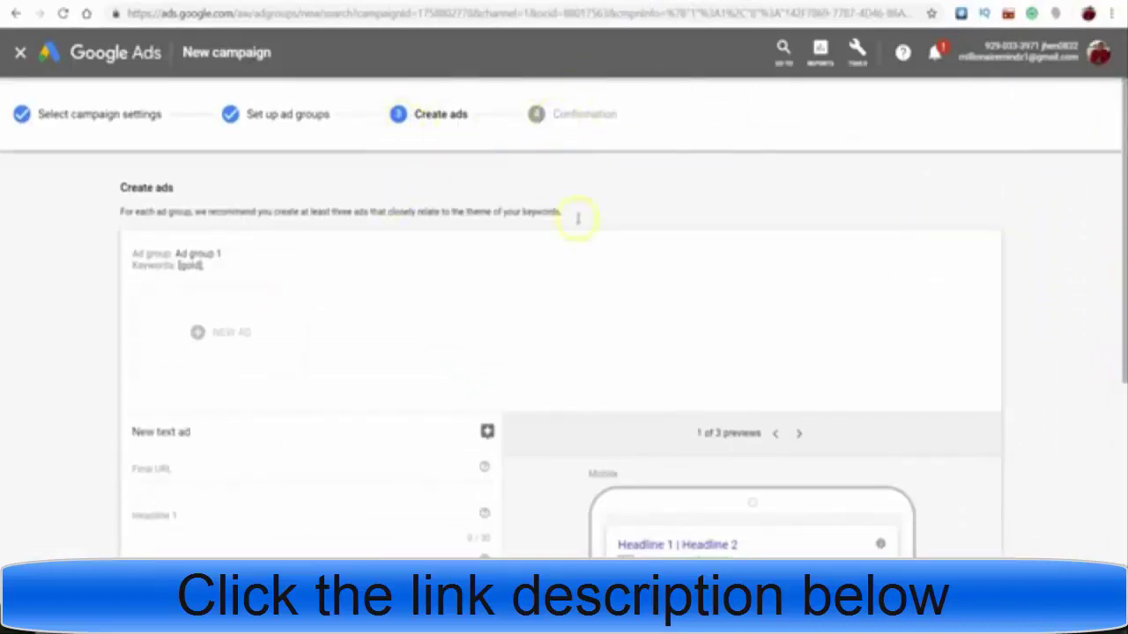
scroll(679, 255, "down", 3)
scroll(564, 352, "up", 3)
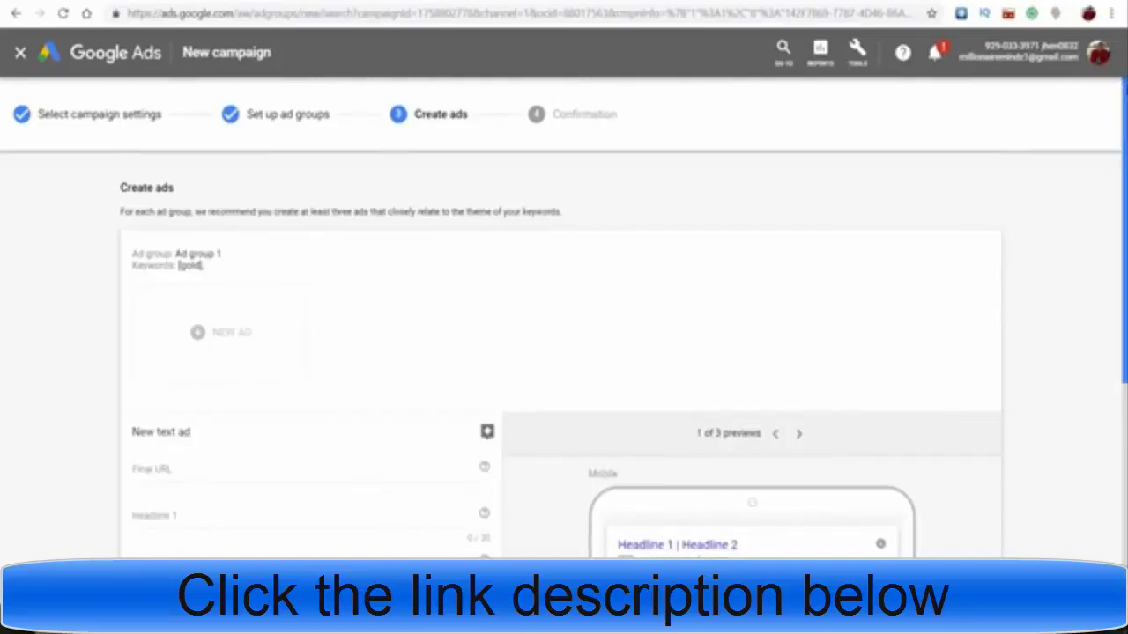
scroll(564, 353, "down", 4)
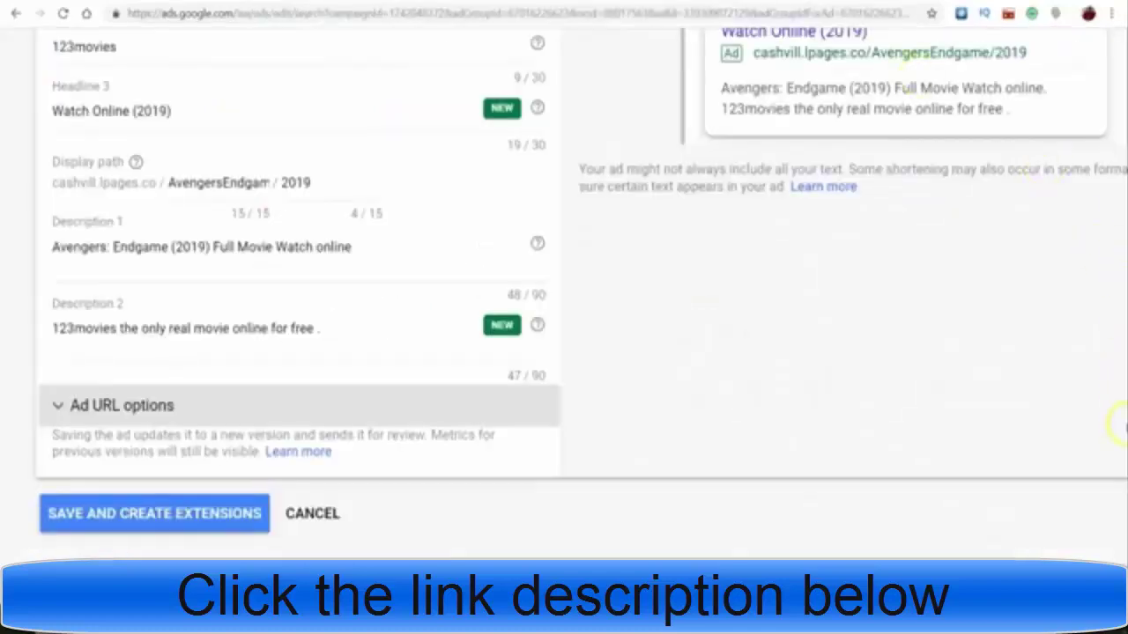
Scroll up the Avengers text ad to show its Final URL and headlines.
scroll(1122, 251, "up", 3)
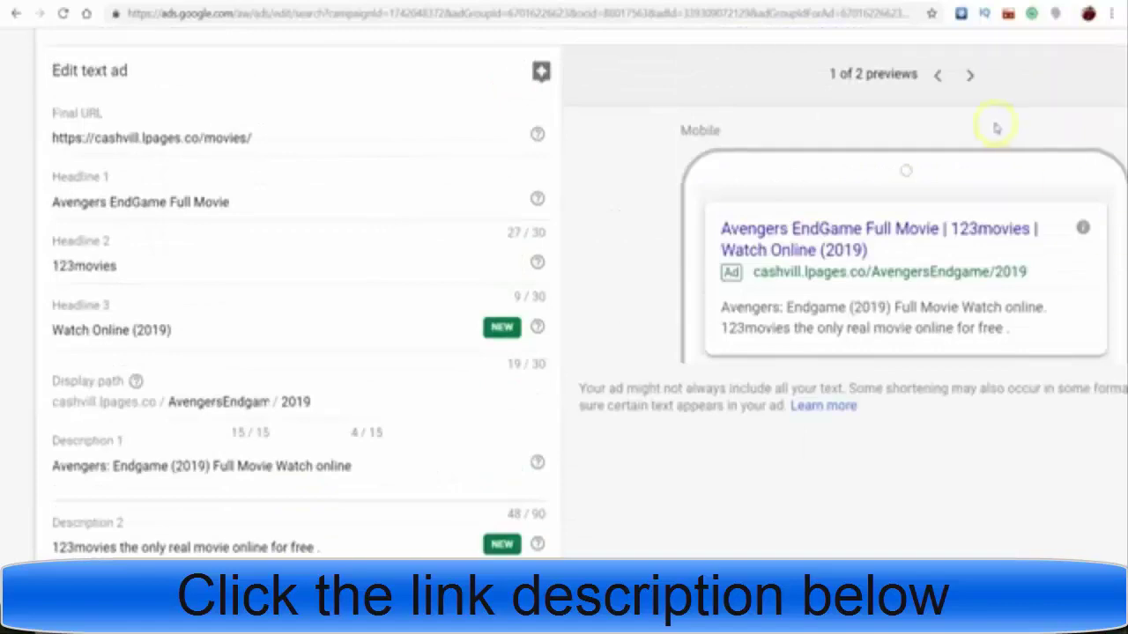